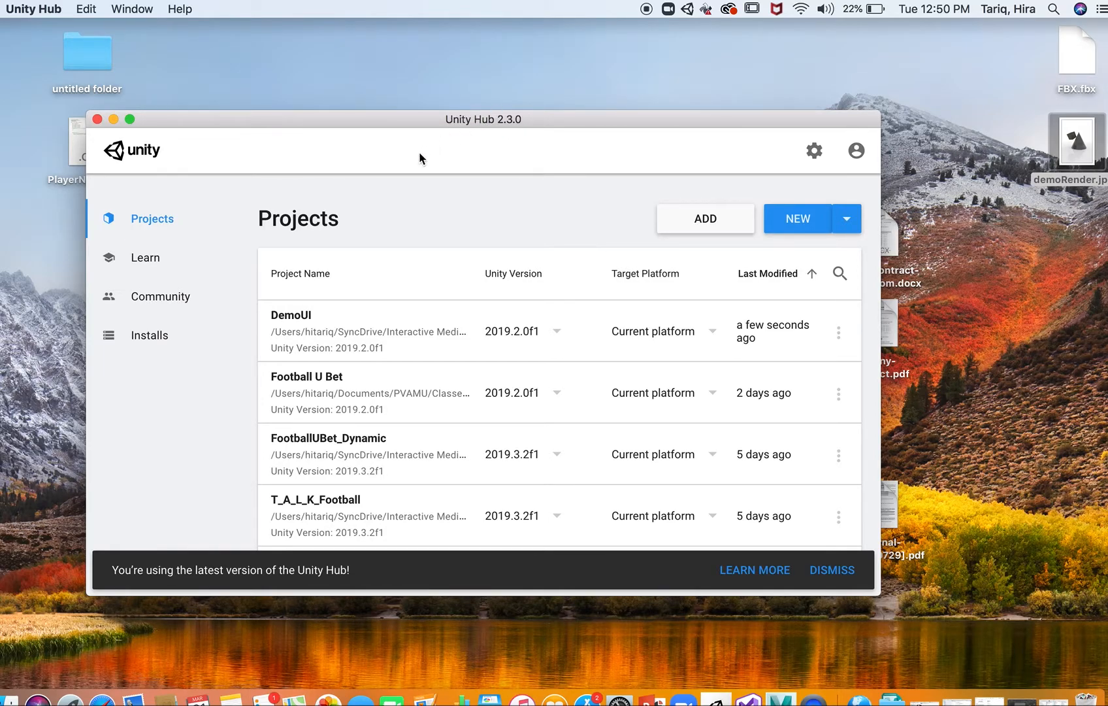
- Review the installed Unity versions and the releases available to add, and return to the project list without installing one
{"action": "left_click", "coordinate": [149, 335]}
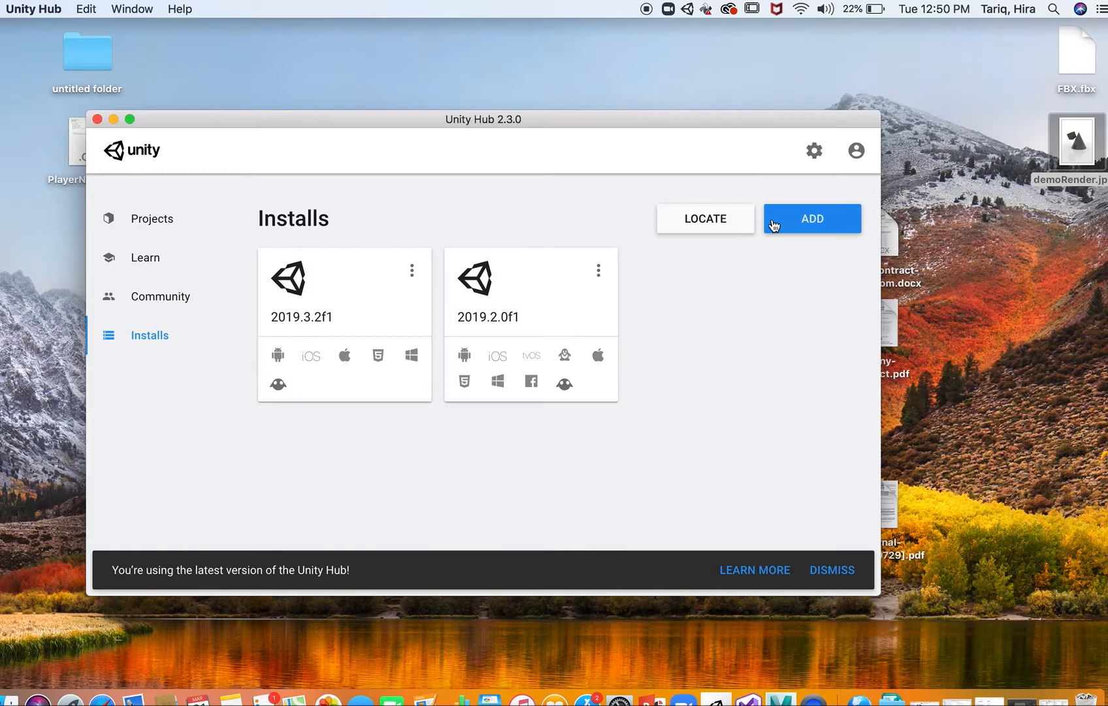
{"action": "left_click", "coordinate": [793, 221]}
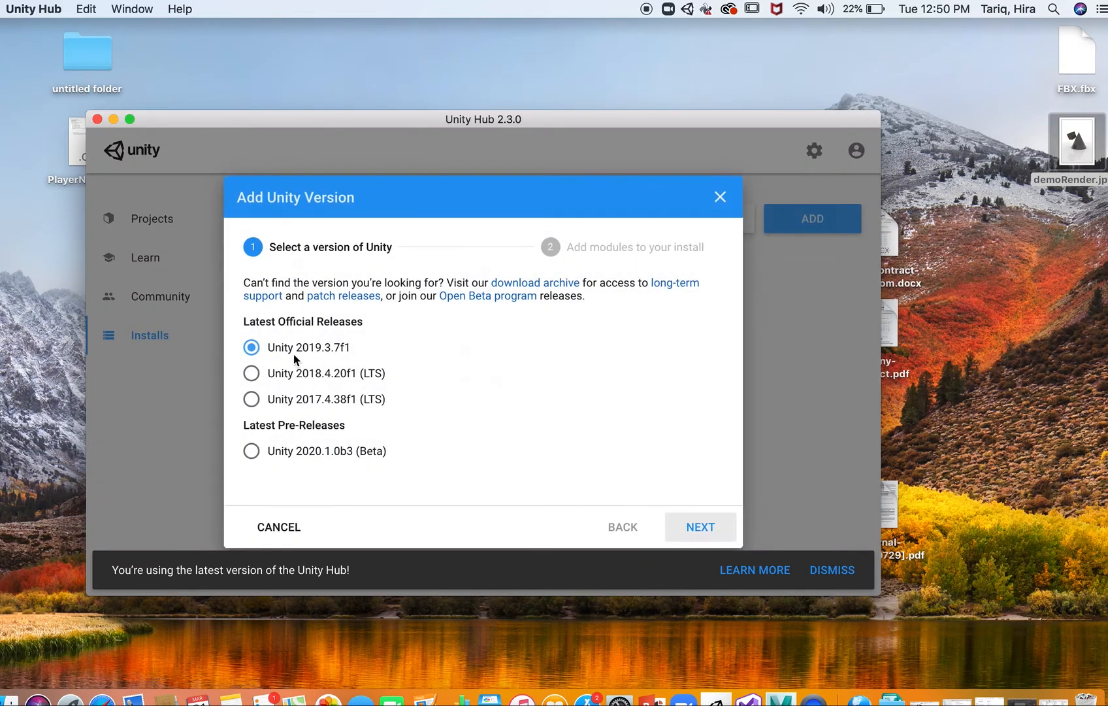
{"action": "left_click", "coordinate": [721, 198]}
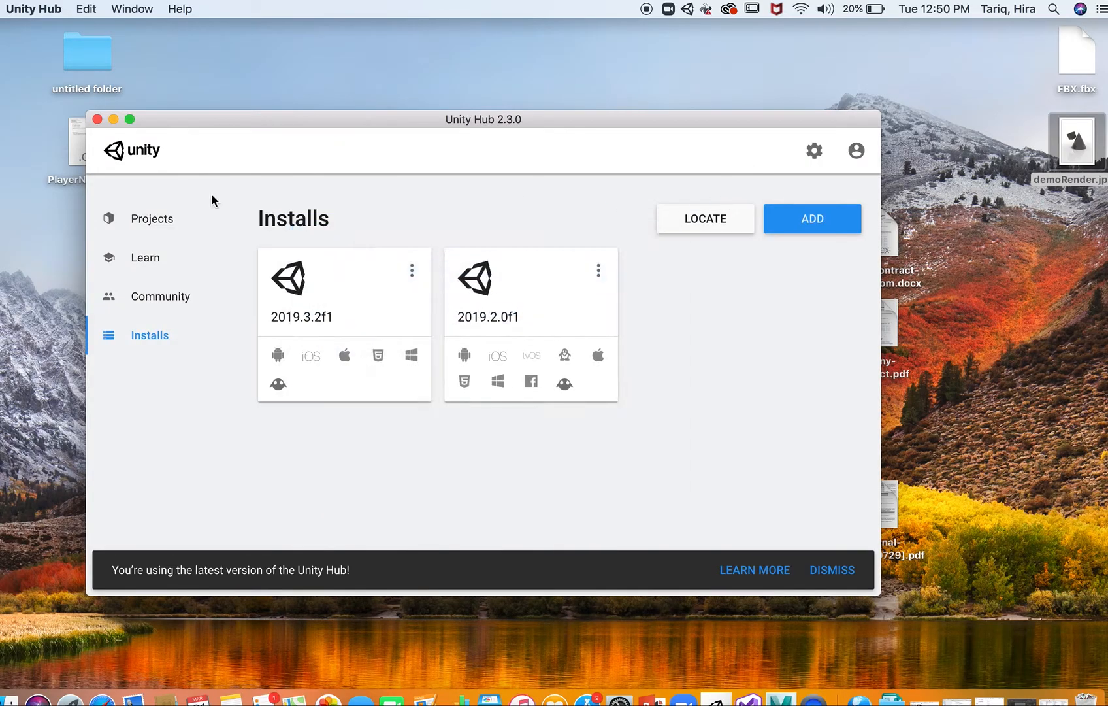
{"action": "left_click", "coordinate": [163, 225]}
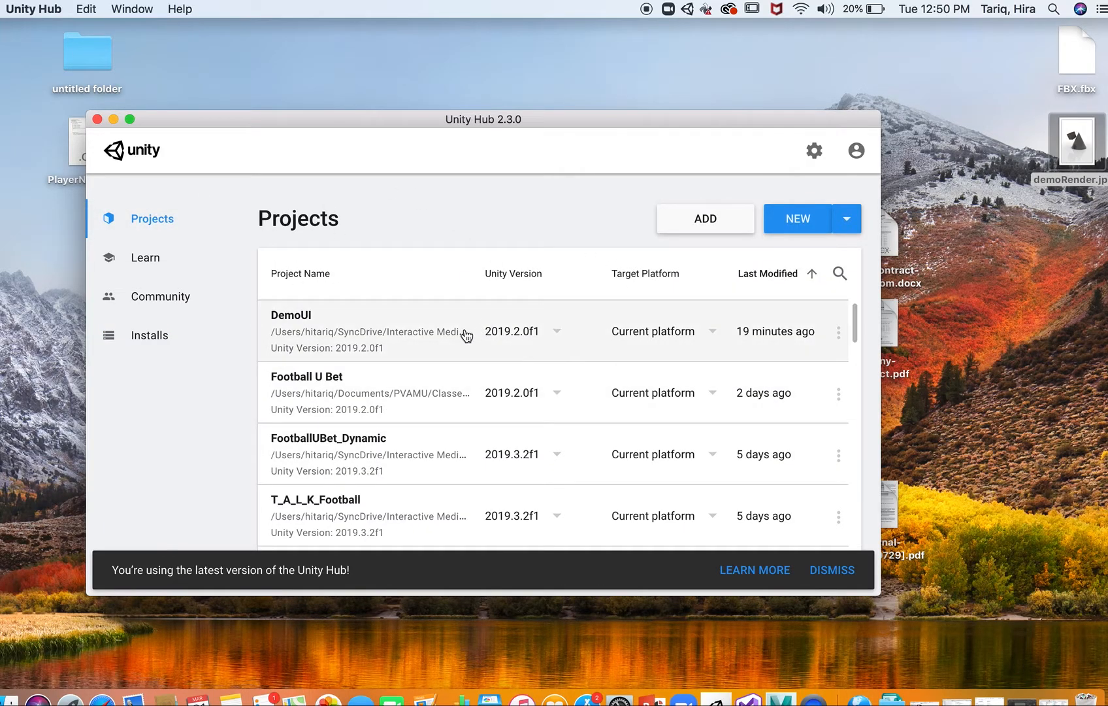
- Start a new project from the 2D template and name it "2D Demo UI"
{"action": "left_click", "coordinate": [792, 219]}
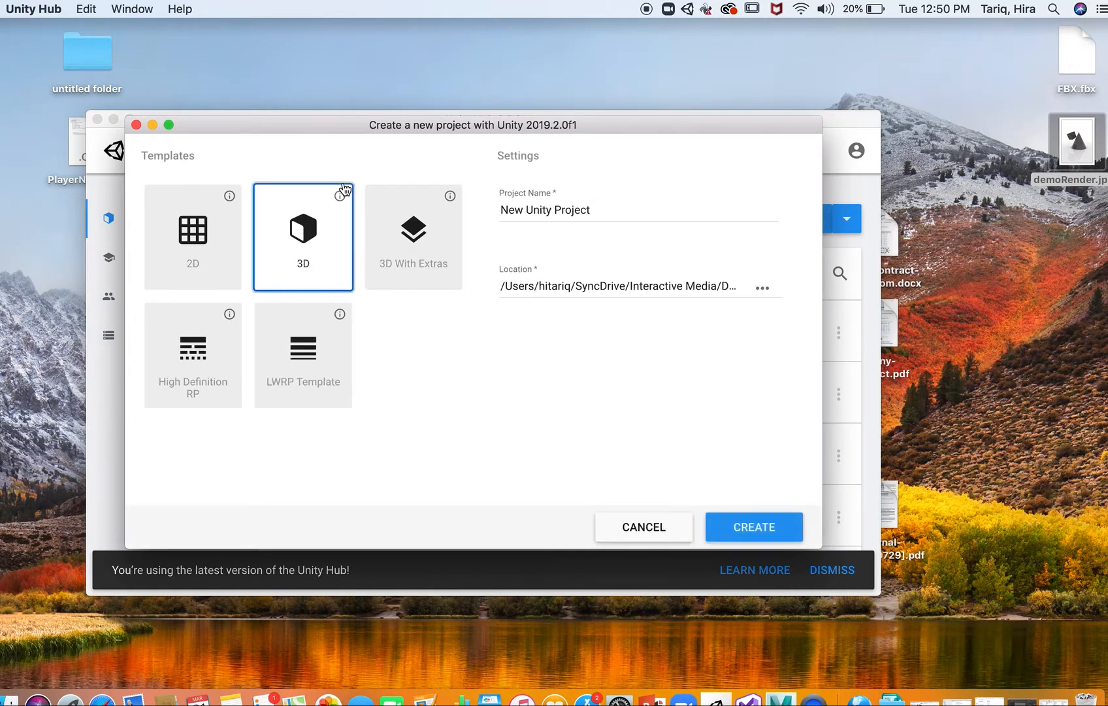
{"action": "left_click", "coordinate": [204, 235]}
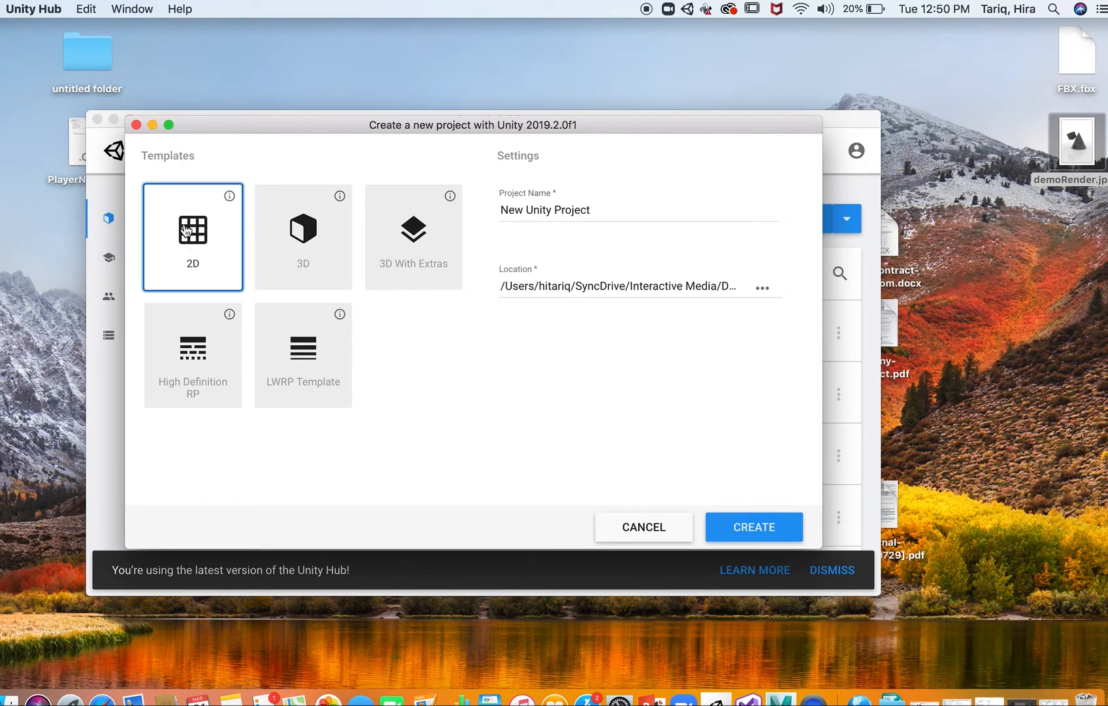
{"action": "left_click", "coordinate": [324, 250]}
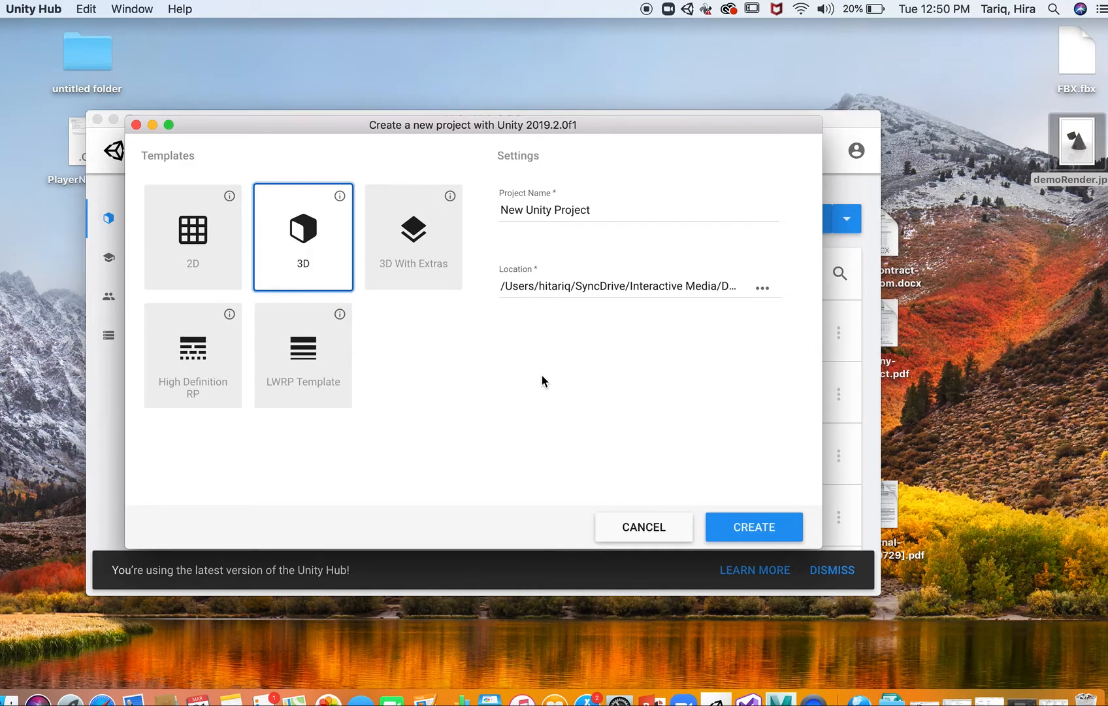
{"action": "left_click", "coordinate": [197, 275]}
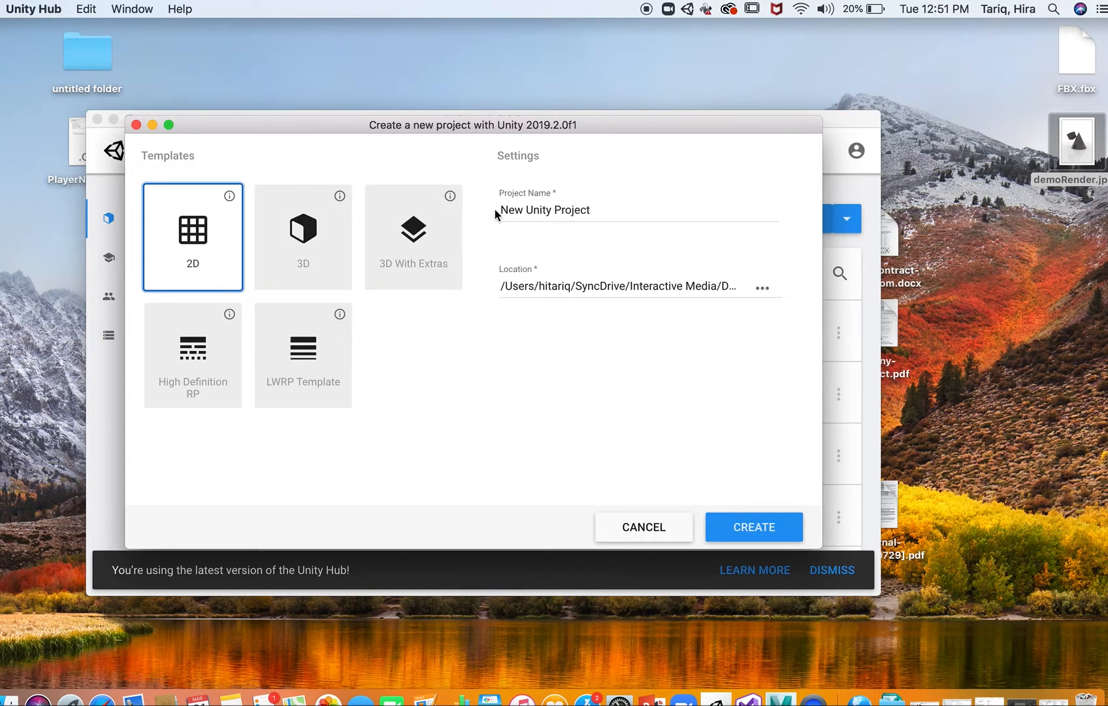
{"action": "left_click", "coordinate": [619, 216]}
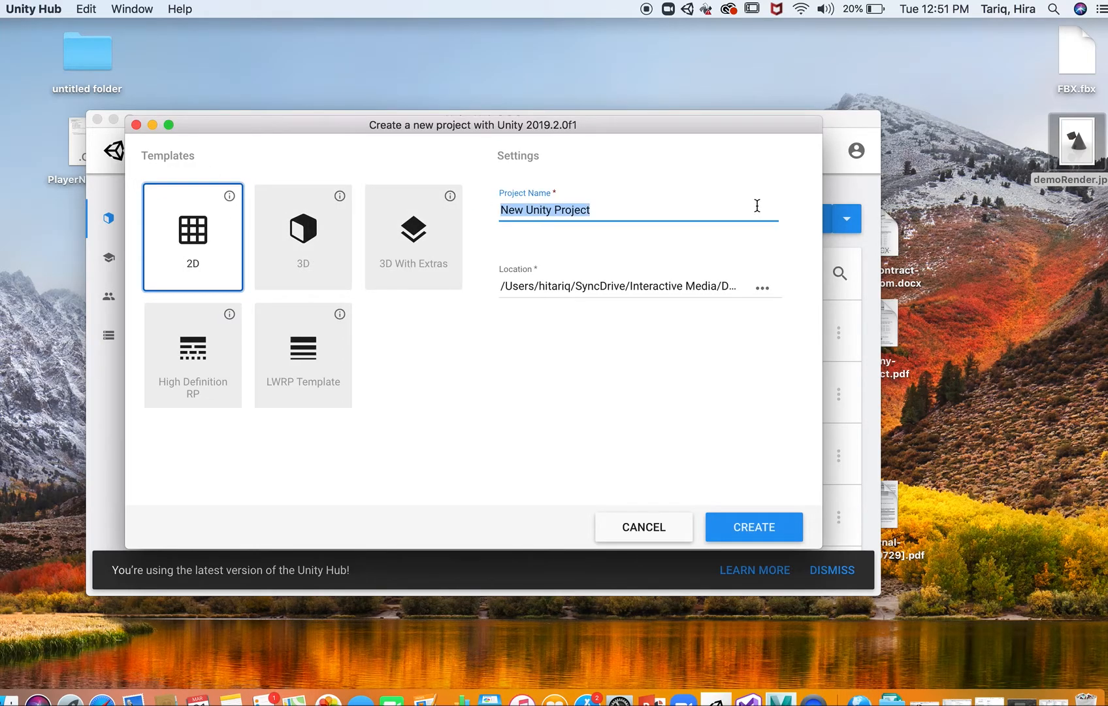
{"action": "type", "text": "2D Demo"}
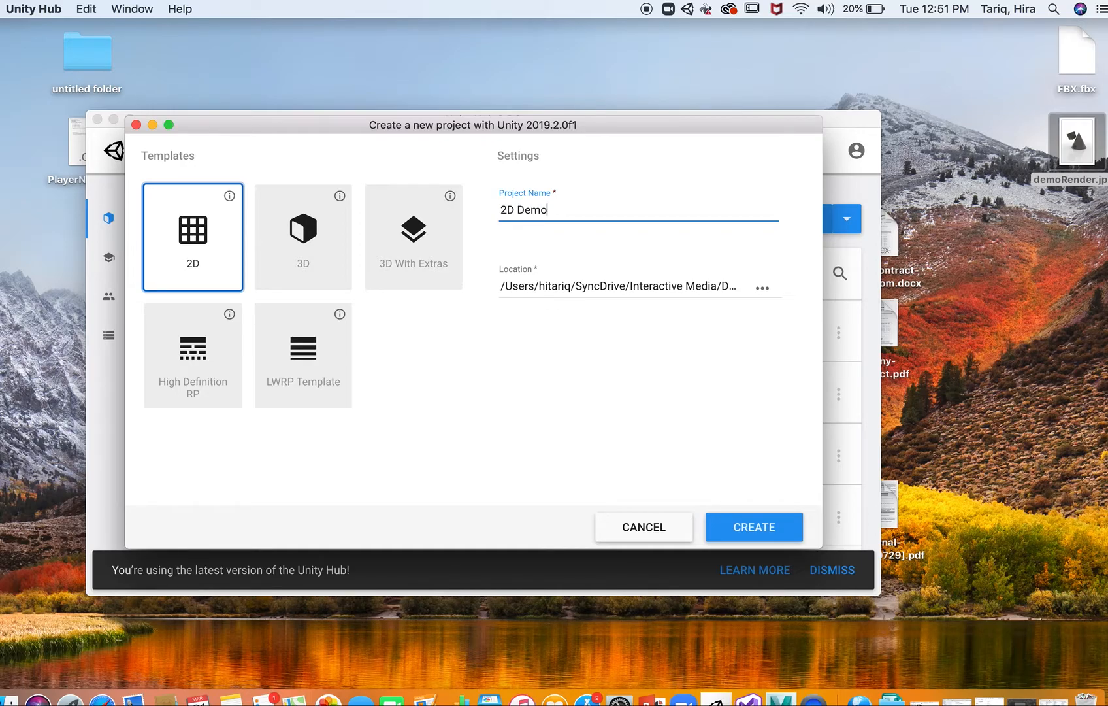
{"action": "type", "text": " UI"}
- Create a folder named UnityDemos inside PVAMU and select it as the new project's location
{"action": "left_click", "coordinate": [498, 287]}
{"action": "left_click", "coordinate": [684, 287]}
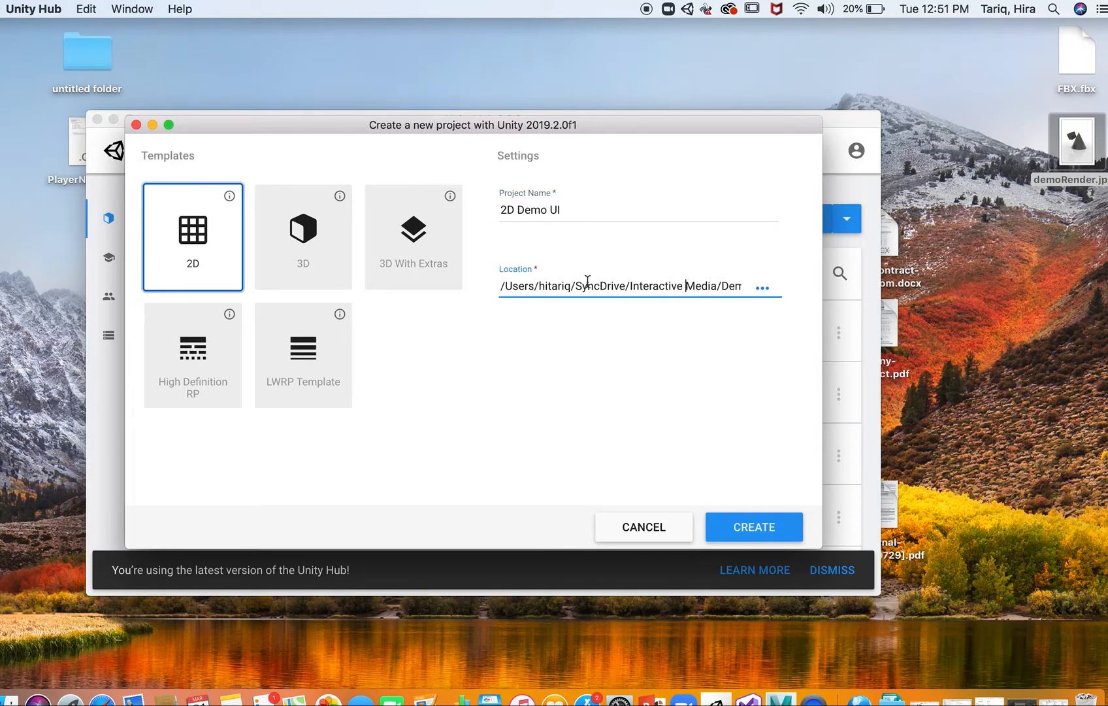
{"action": "left_click", "coordinate": [768, 289]}
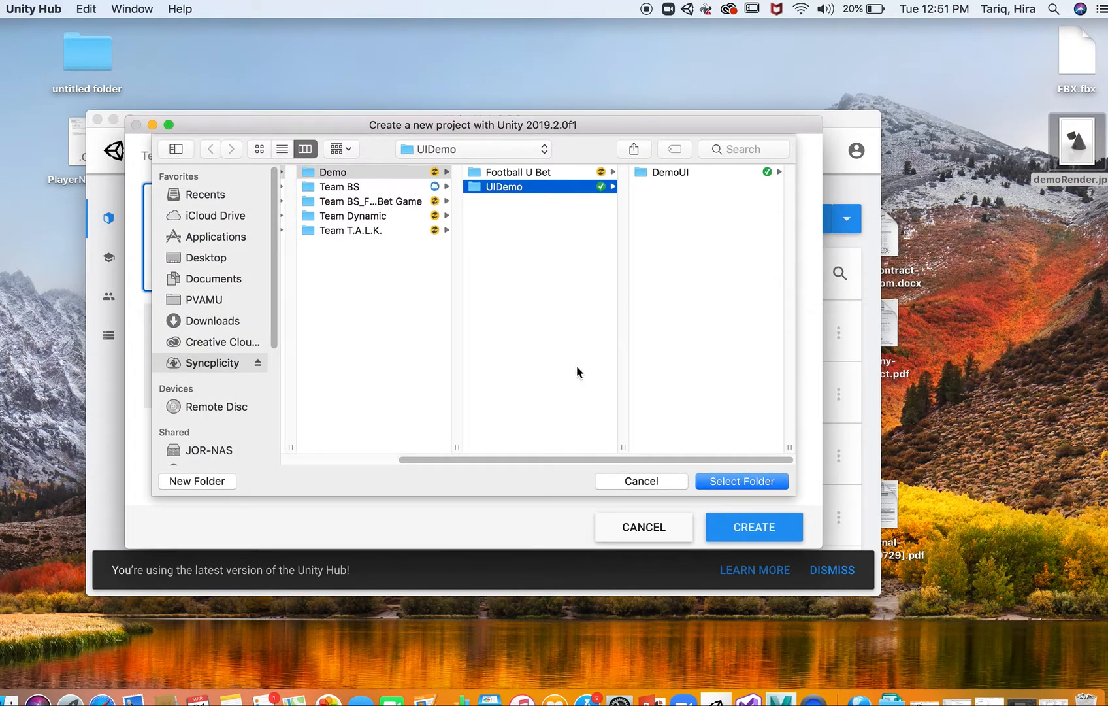
{"action": "left_click", "coordinate": [236, 298]}
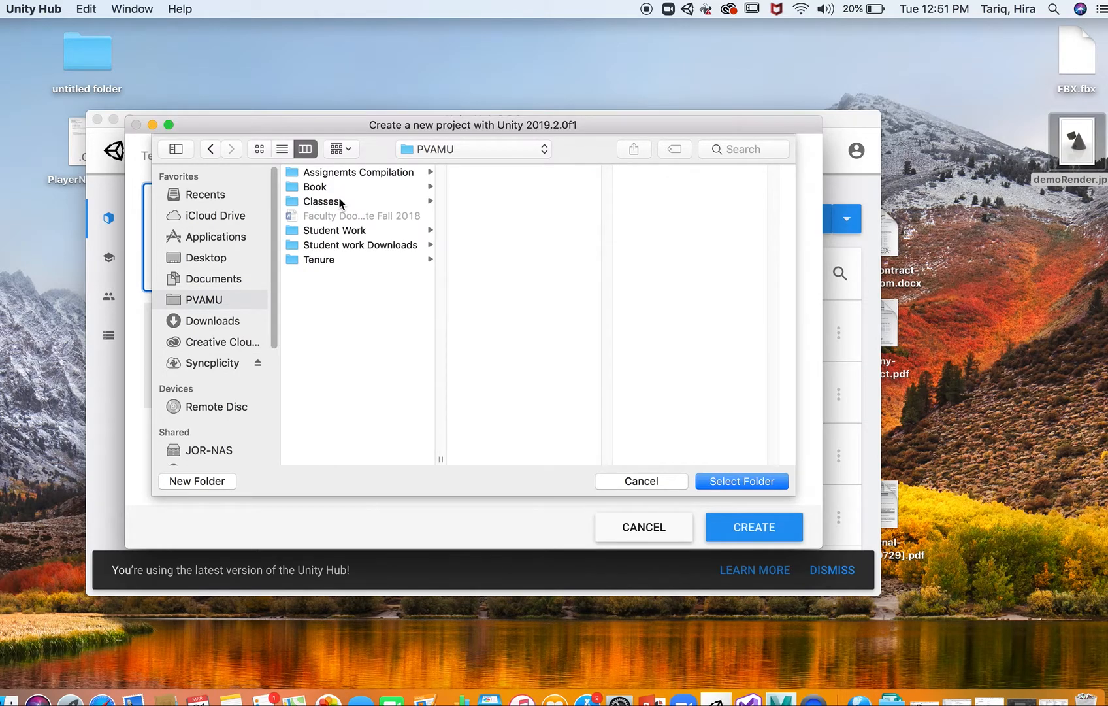
{"action": "left_click", "coordinate": [186, 482]}
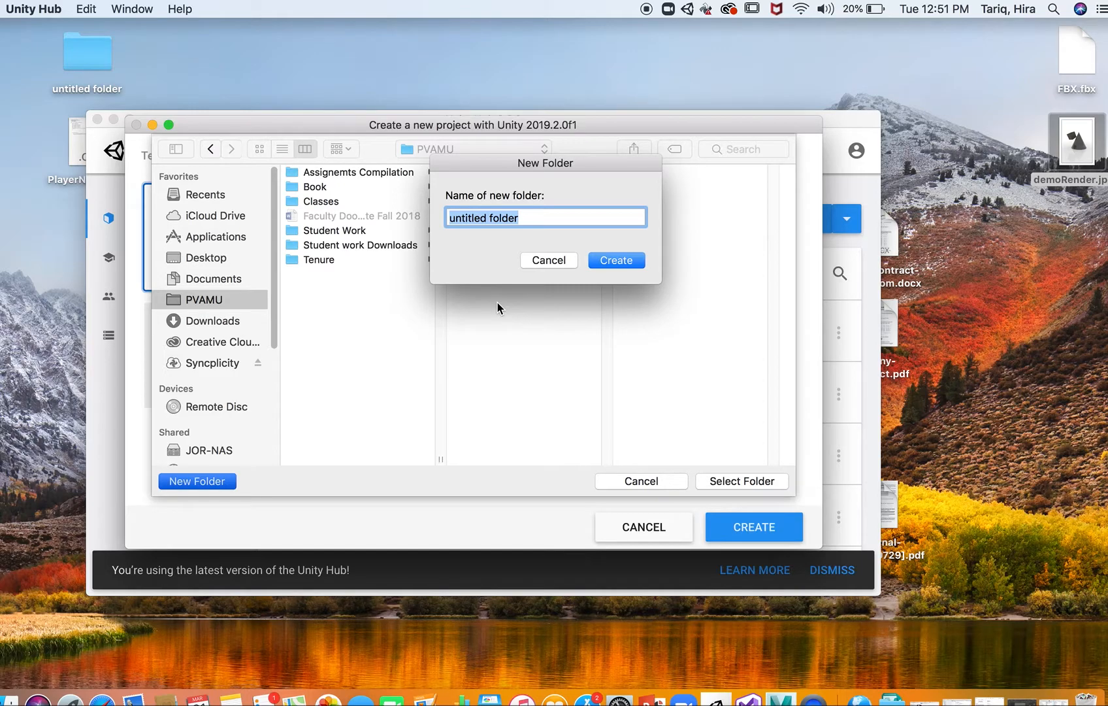
{"action": "type", "text": "UnityF"}
{"action": "key", "text": "BackSpace"}
{"action": "type", "text": "Demos"}
{"action": "key", "text": "Return"}
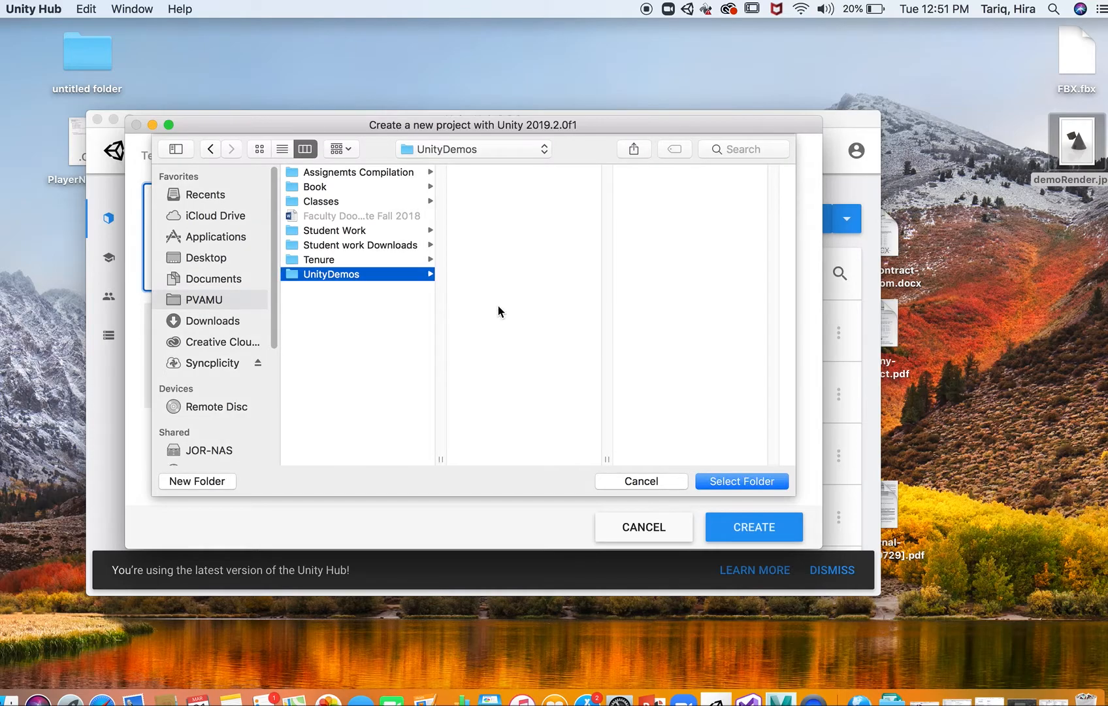
{"action": "left_click", "coordinate": [725, 482]}
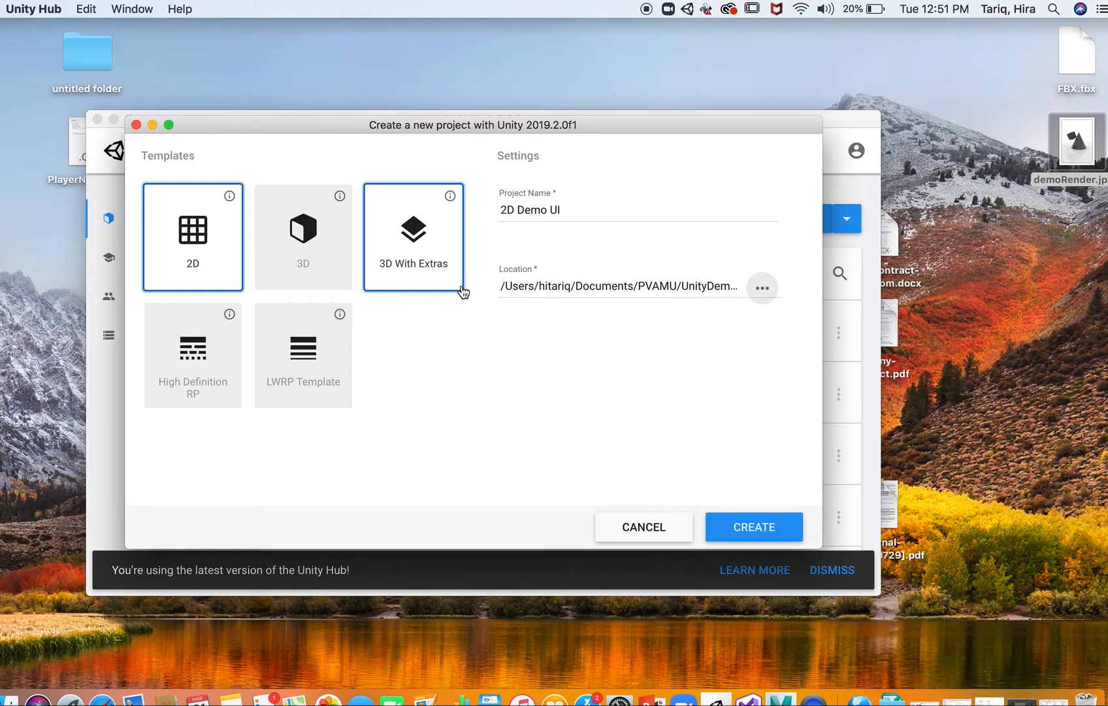
- Check the project name and location, and create the 2D project
{"action": "left_click", "coordinate": [498, 286]}
{"action": "left_click_drag", "start_coordinate": [651, 287], "coordinate": [584, 287]}
{"action": "left_click", "coordinate": [594, 216]}
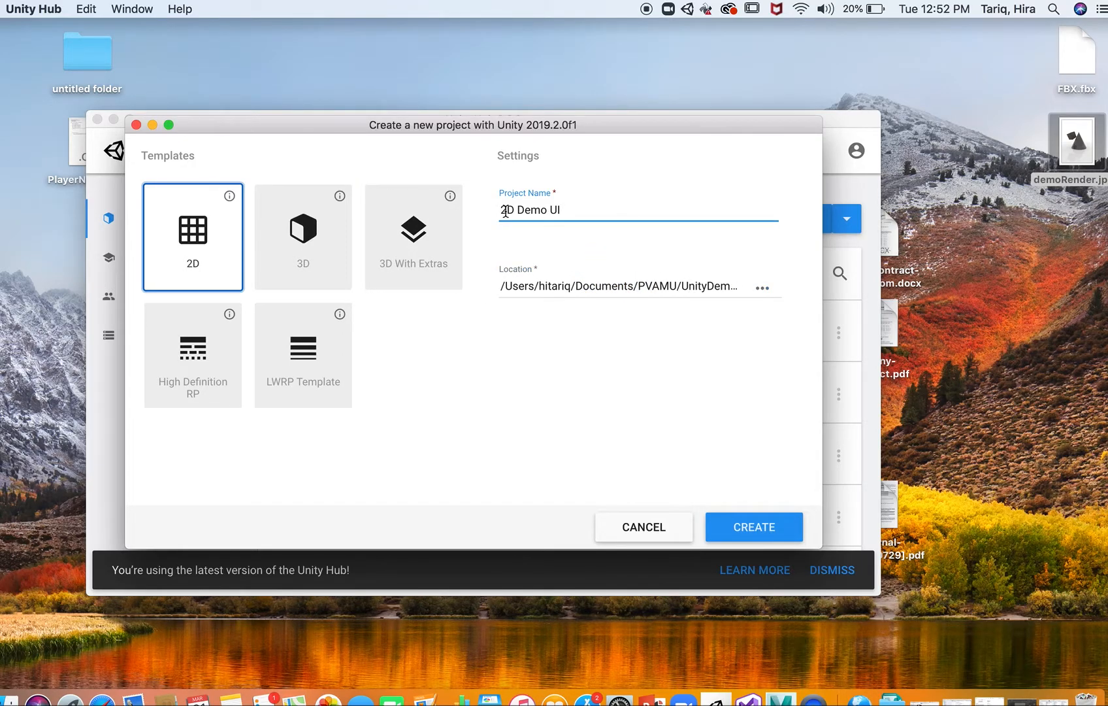
{"action": "left_click_drag", "start_coordinate": [500, 210], "coordinate": [566, 209]}
{"action": "left_click", "coordinate": [567, 209]}
{"action": "left_click", "coordinate": [581, 209]}
{"action": "left_click", "coordinate": [746, 529]}
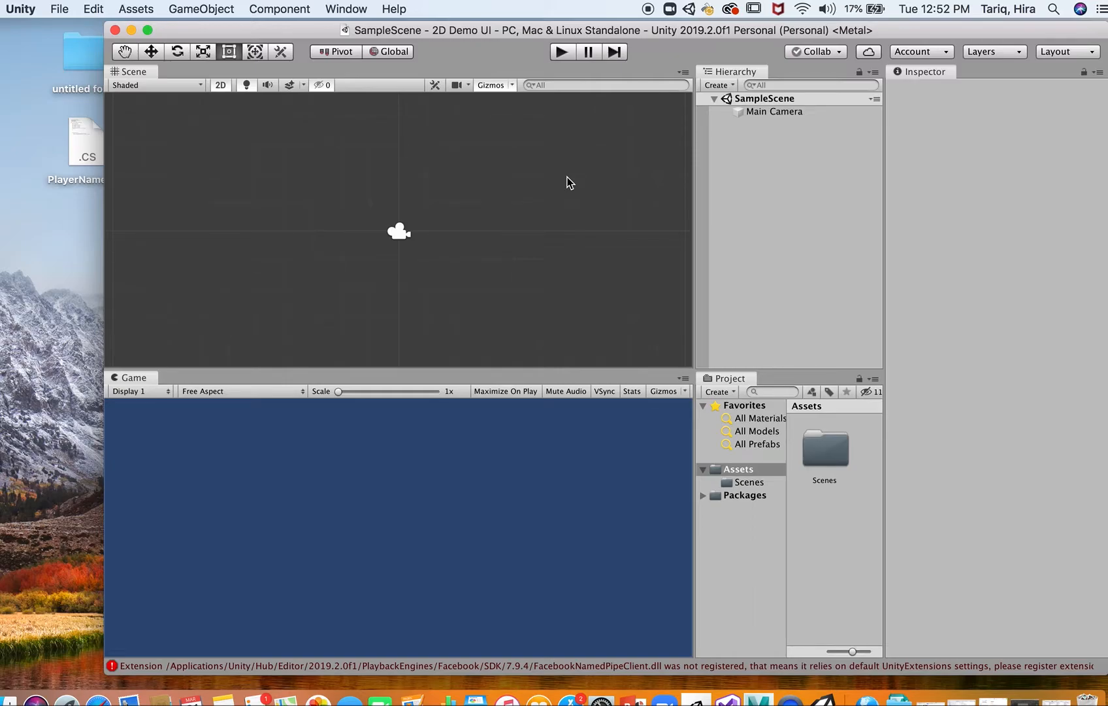
- Switch the editor to the Default layout and reposition the editor window on the desktop
{"action": "left_click_drag", "start_coordinate": [507, 32], "coordinate": [468, 26]}
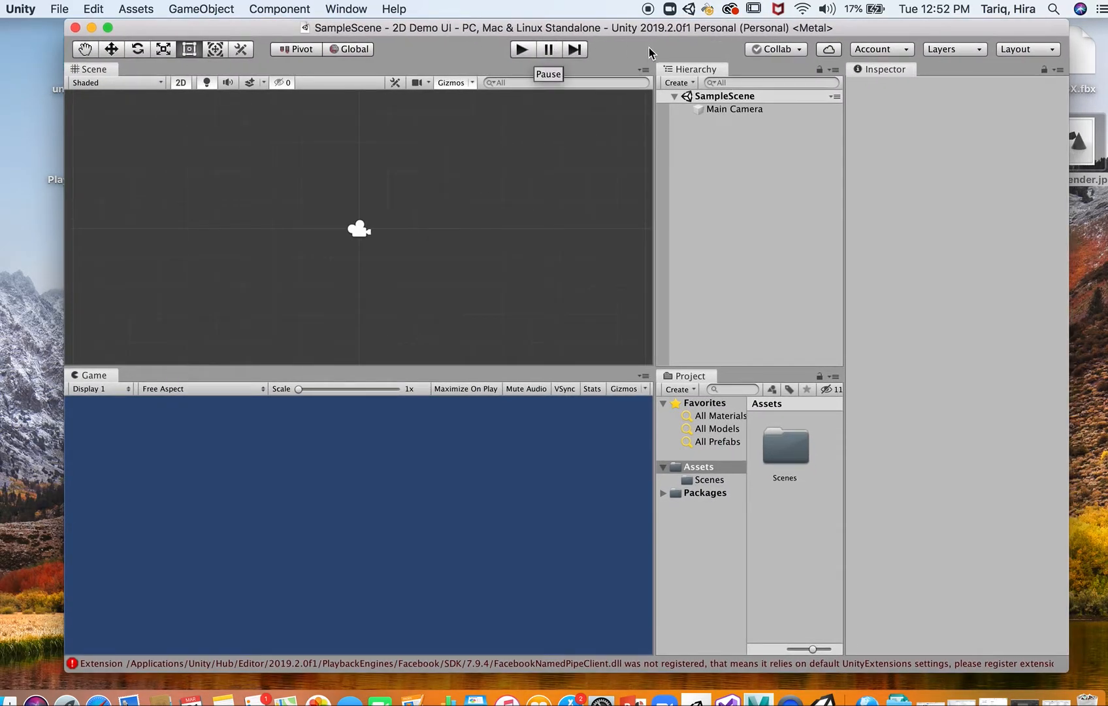
{"action": "left_click", "coordinate": [1023, 55]}
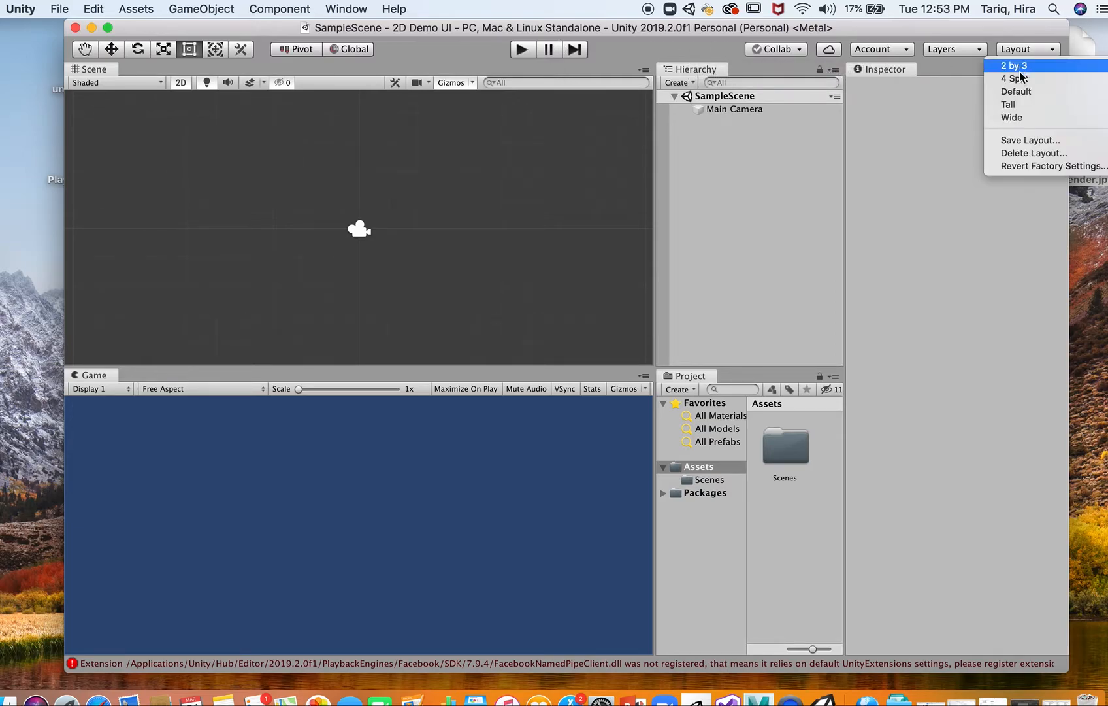
{"action": "left_click", "coordinate": [1023, 93]}
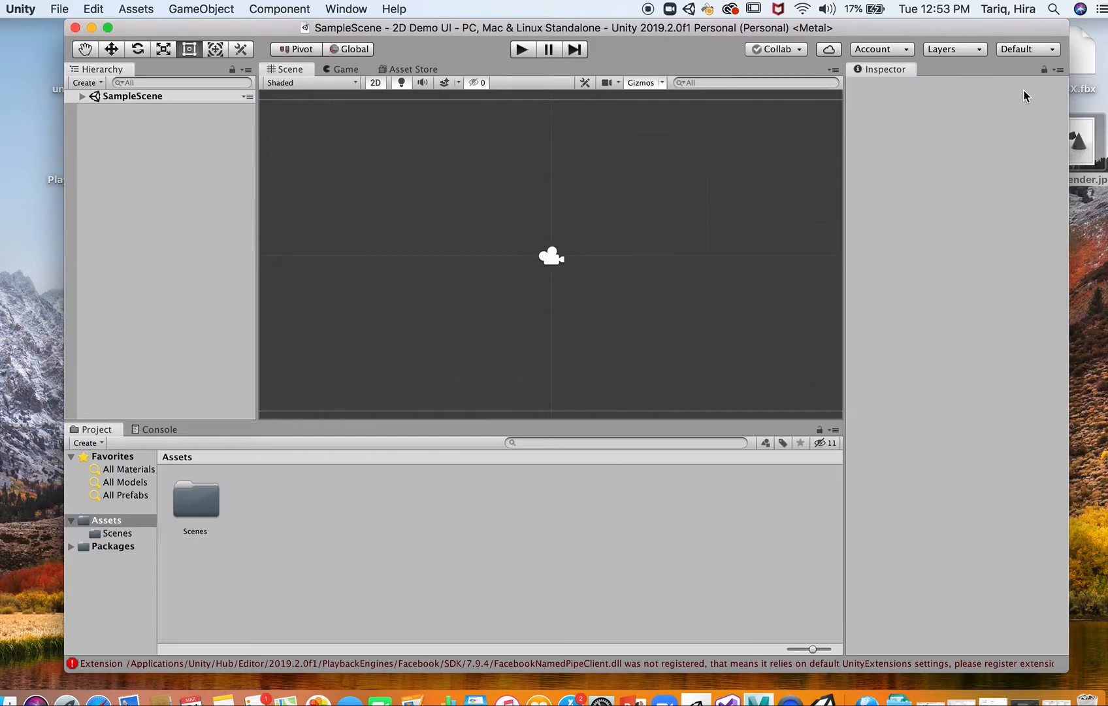
{"action": "left_click_drag", "start_coordinate": [933, 28], "coordinate": [911, 29]}
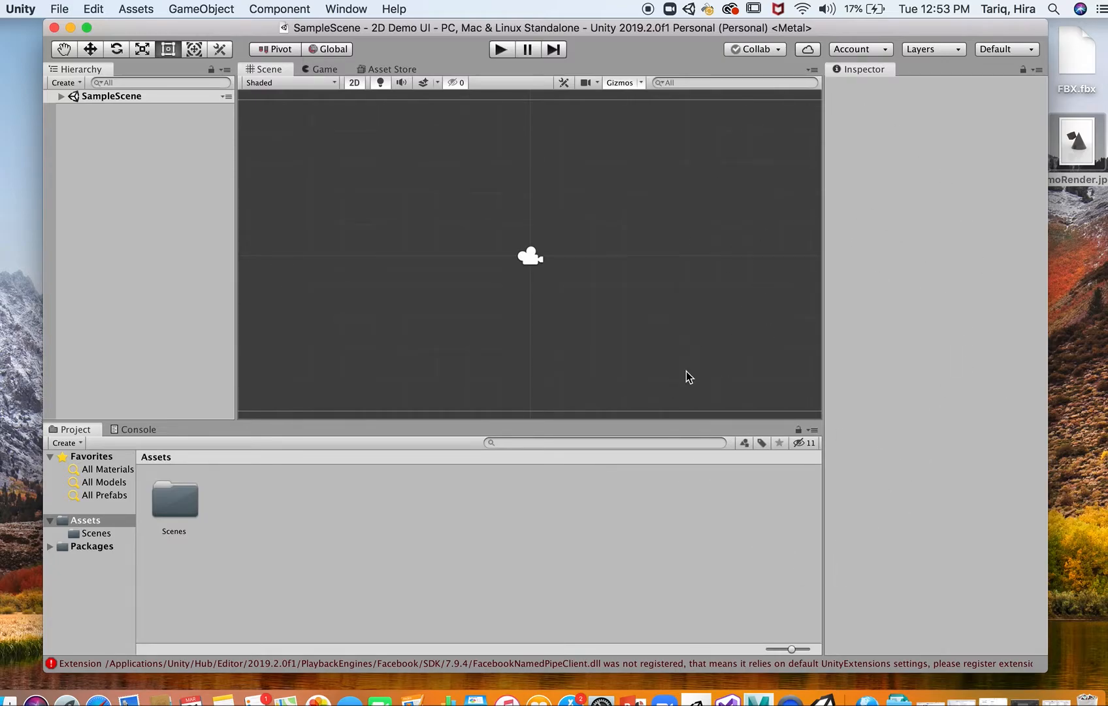
- Apply the 2 by 3 layout and rearrange it with the Project window beneath the Hierarchy and wider Scene and Game views
{"action": "left_click", "coordinate": [997, 49]}
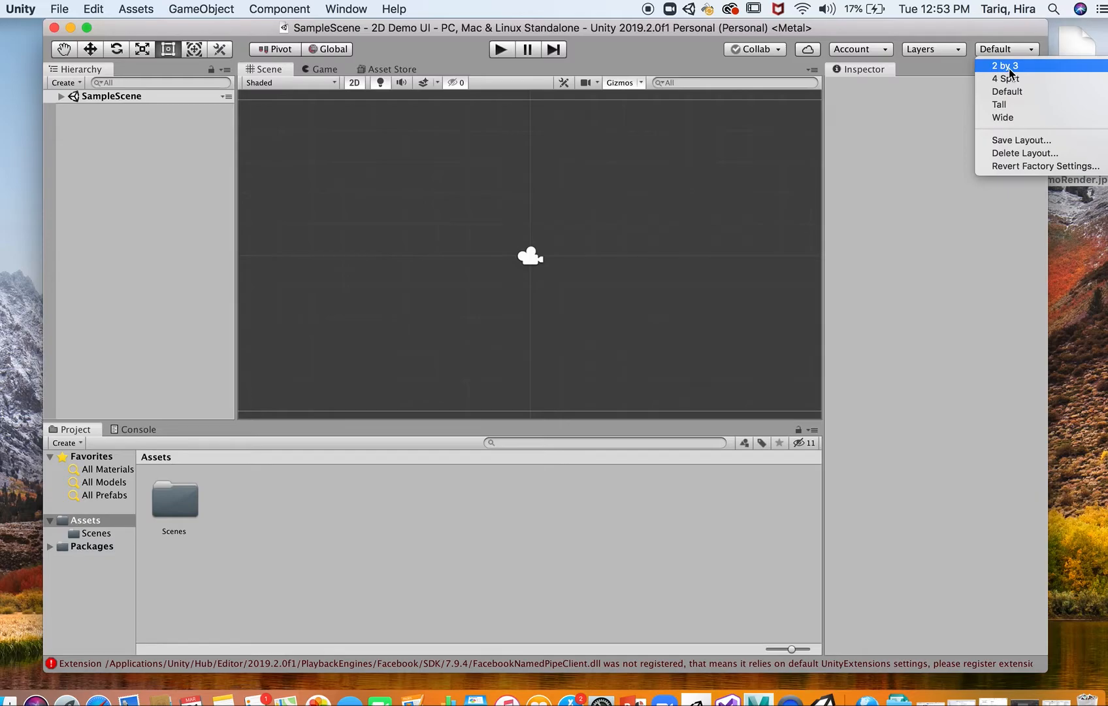
{"action": "left_click", "coordinate": [1010, 68]}
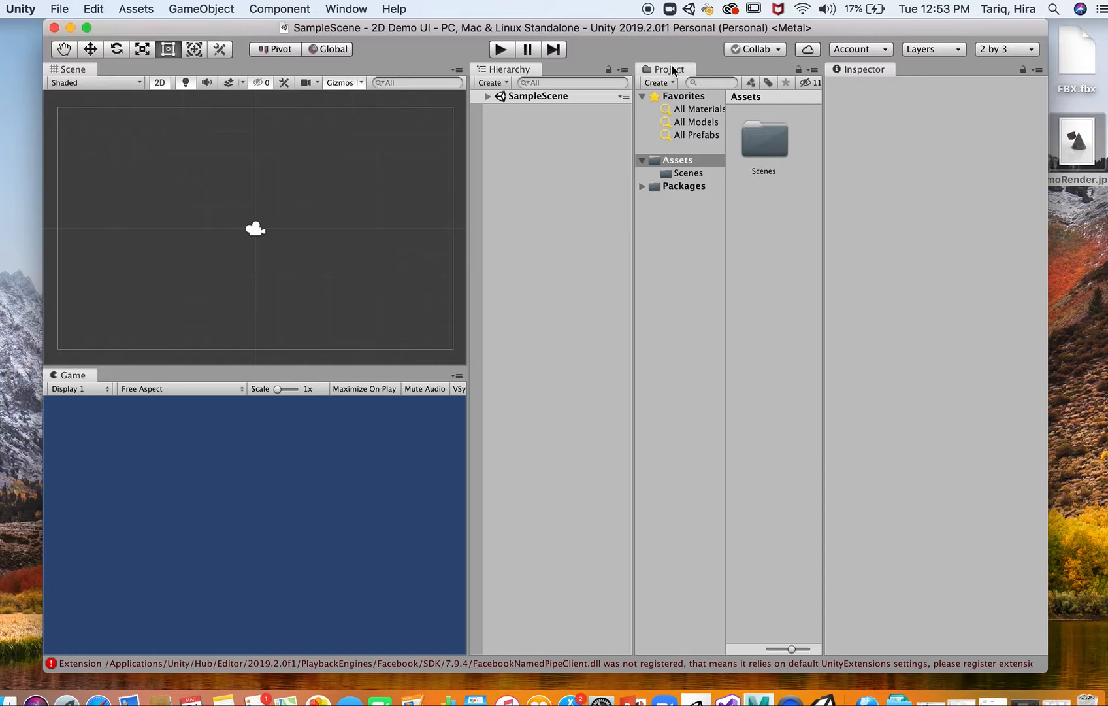
{"action": "left_click_drag", "start_coordinate": [673, 69], "coordinate": [521, 547]}
{"action": "left_click_drag", "start_coordinate": [564, 435], "coordinate": [566, 366]}
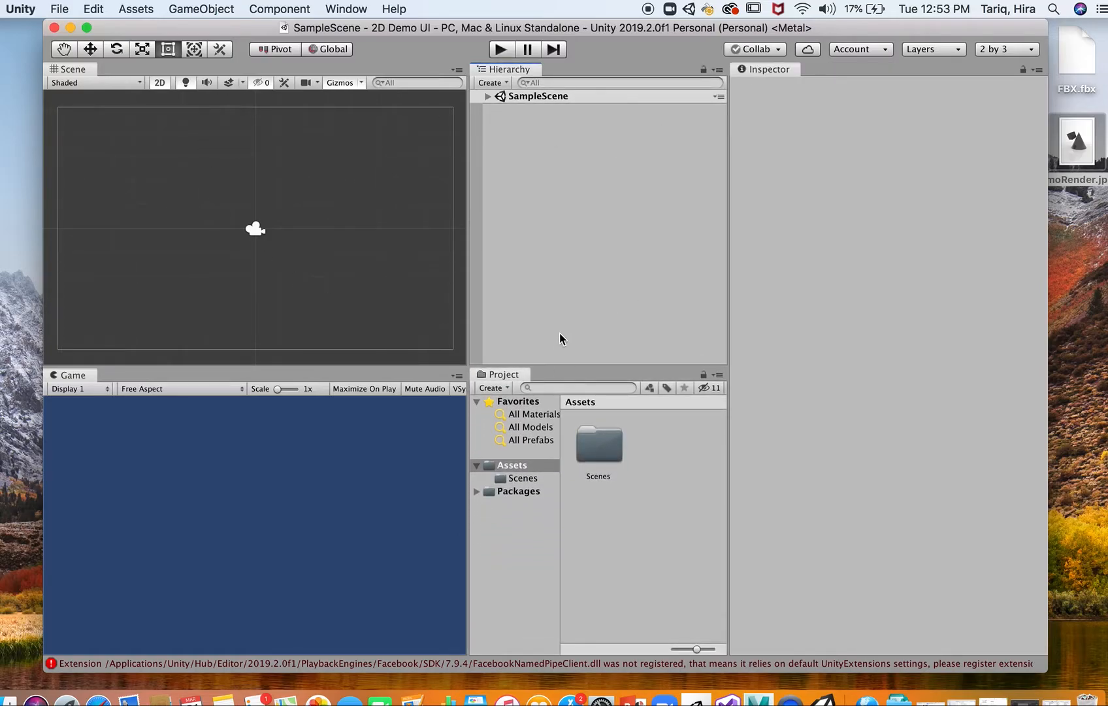
{"action": "left_click_drag", "start_coordinate": [730, 216], "coordinate": [790, 205]}
{"action": "left_click_drag", "start_coordinate": [469, 206], "coordinate": [529, 206]}
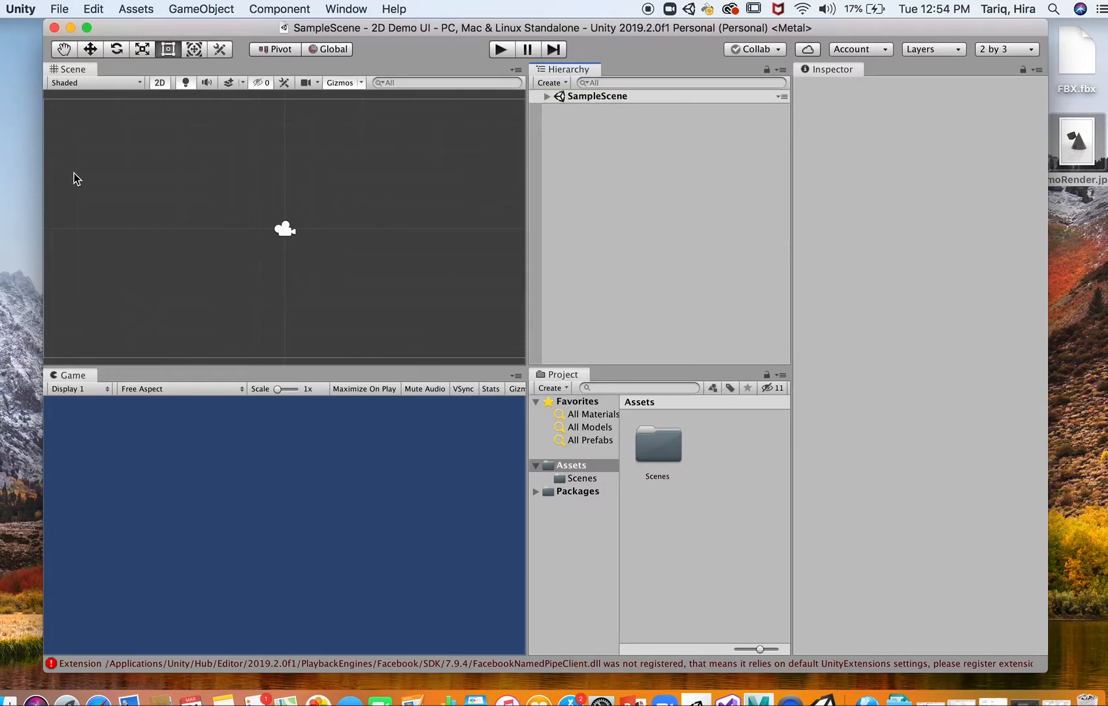
- Inspect the Main Camera under SampleScene and frame it in the Scene view
{"action": "scroll", "coordinate": [254, 243], "scroll_direction": "down", "scroll_amount": 3}
{"action": "scroll", "coordinate": [255, 239], "scroll_direction": "down", "scroll_amount": 5}
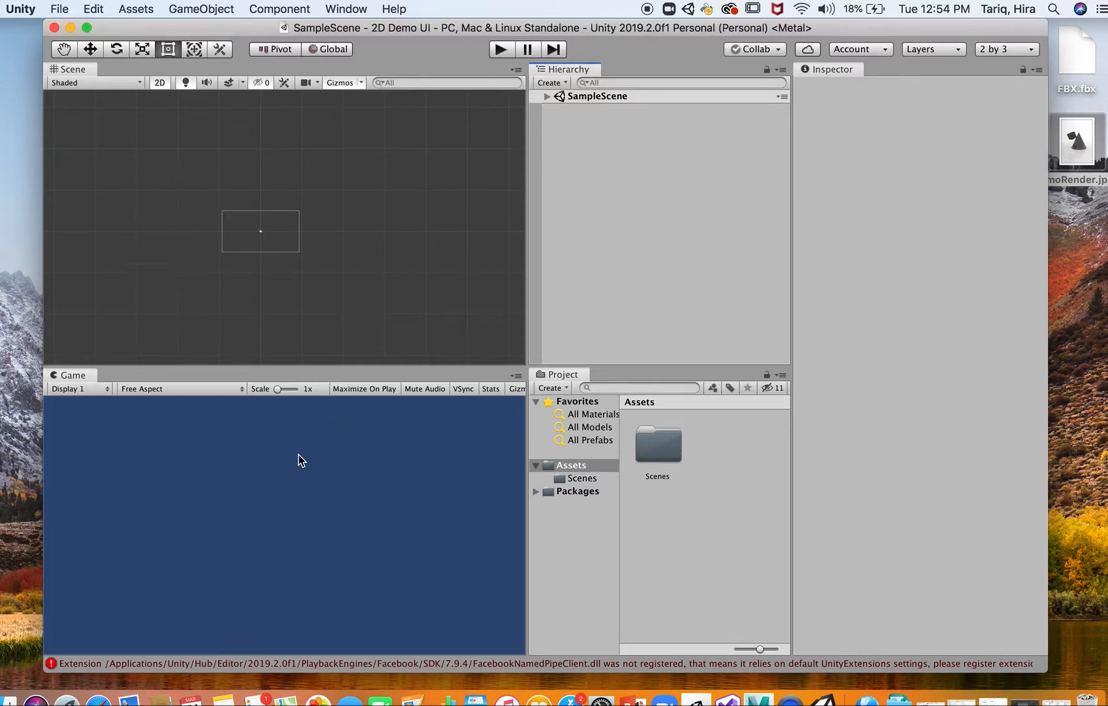
{"action": "scroll", "coordinate": [192, 249], "scroll_direction": "up", "scroll_amount": 5}
{"action": "scroll", "coordinate": [230, 237], "scroll_direction": "up", "scroll_amount": 1}
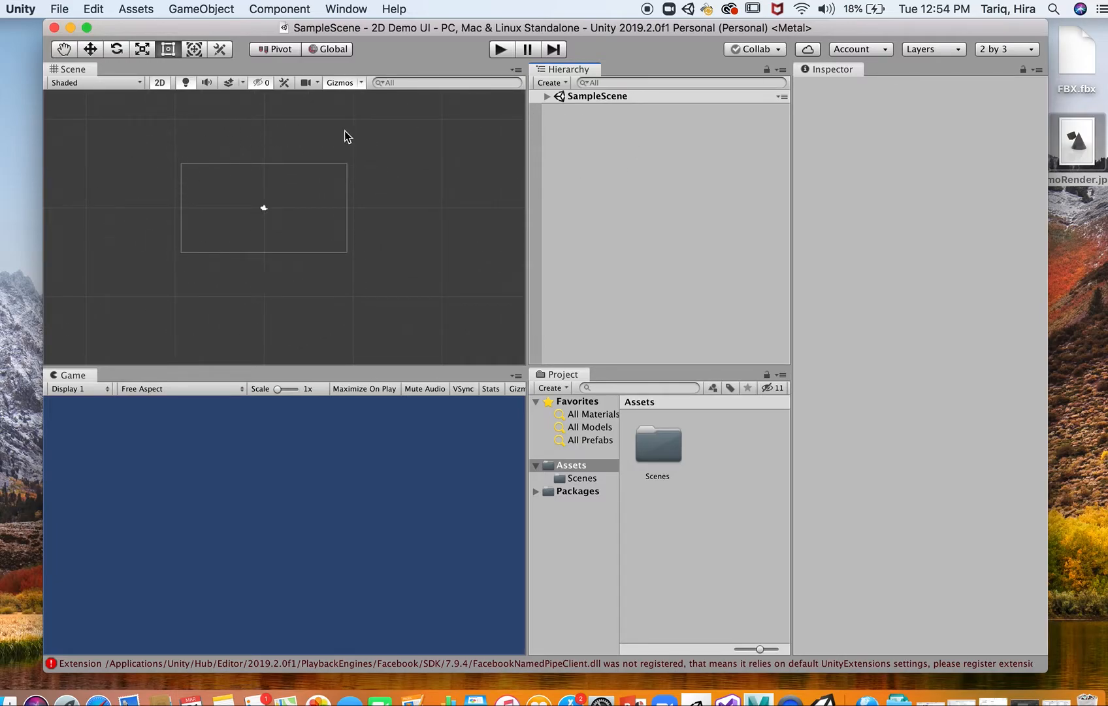
{"action": "scroll", "coordinate": [310, 223], "scroll_direction": "down", "scroll_amount": 10}
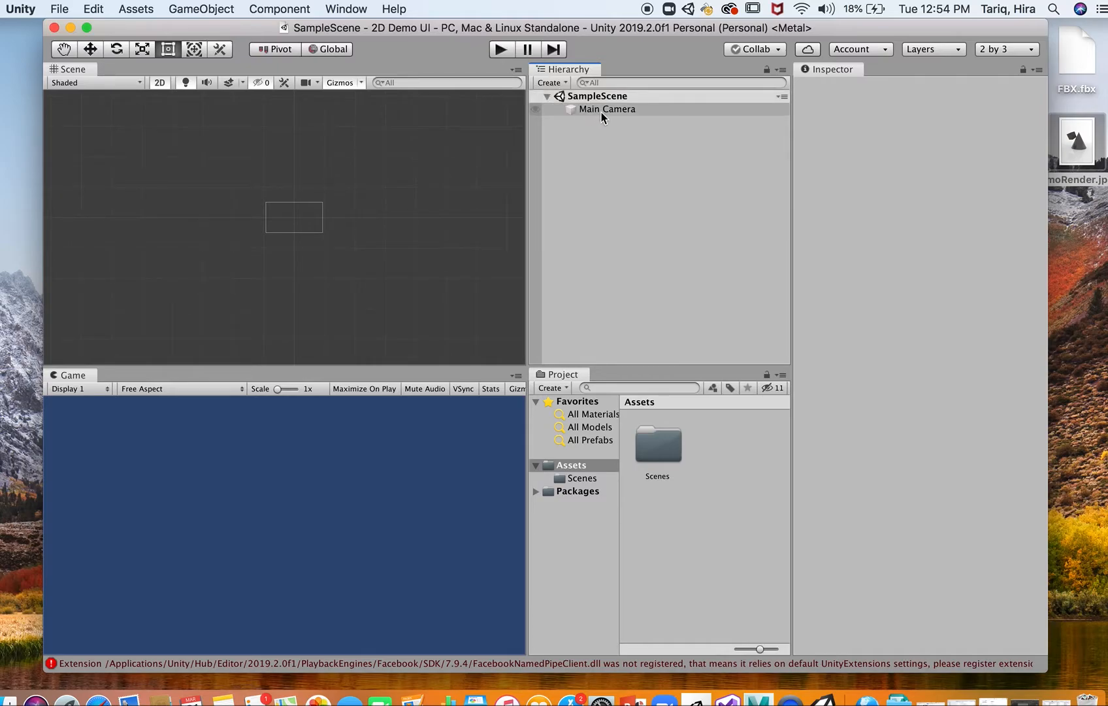
{"action": "left_click", "coordinate": [611, 111]}
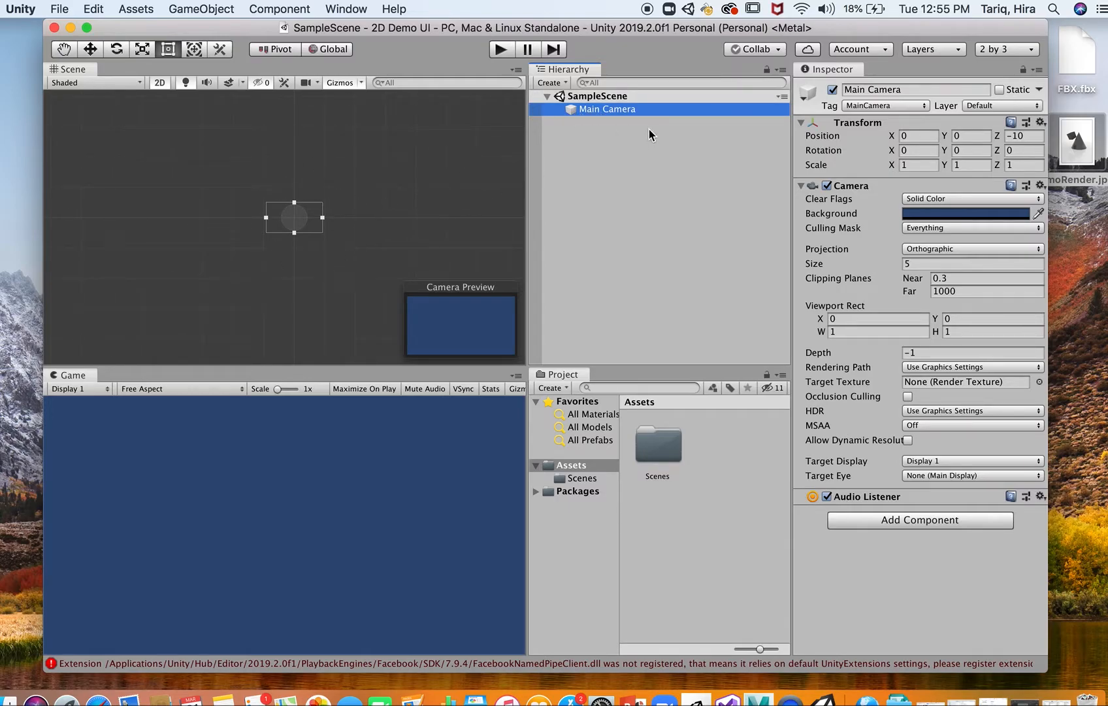
{"action": "double_click", "coordinate": [679, 110]}
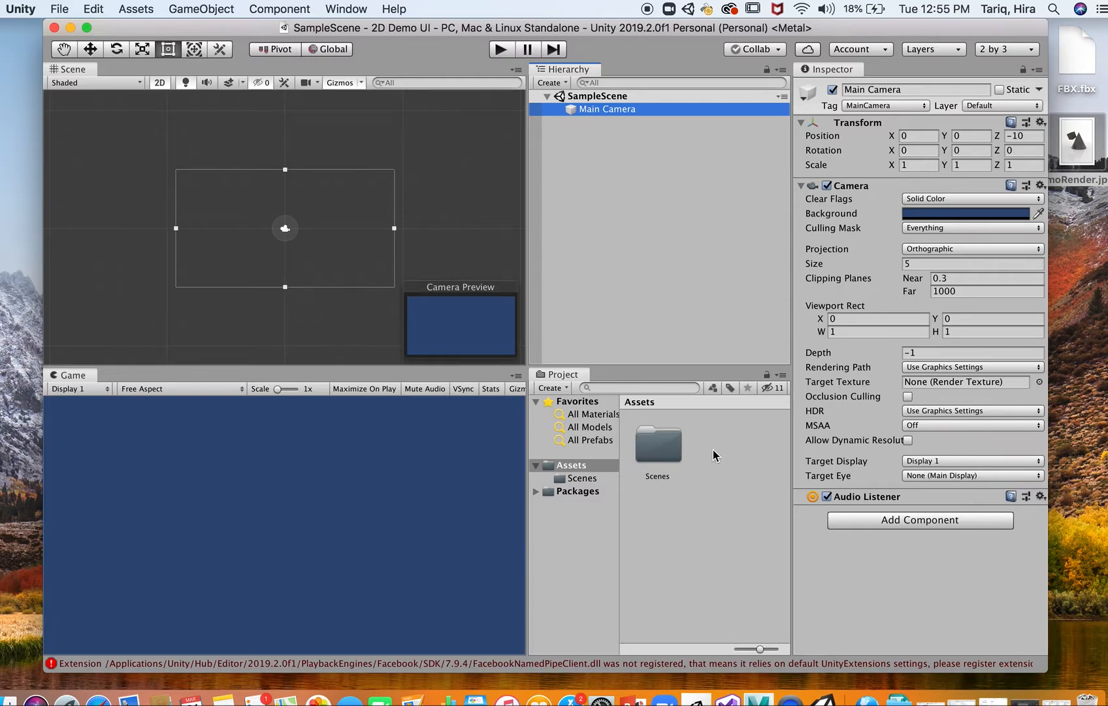
- Examine the contents of the project's Assets, Scenes and Packages folders, expanding the Packages tree
{"action": "left_click", "coordinate": [592, 468]}
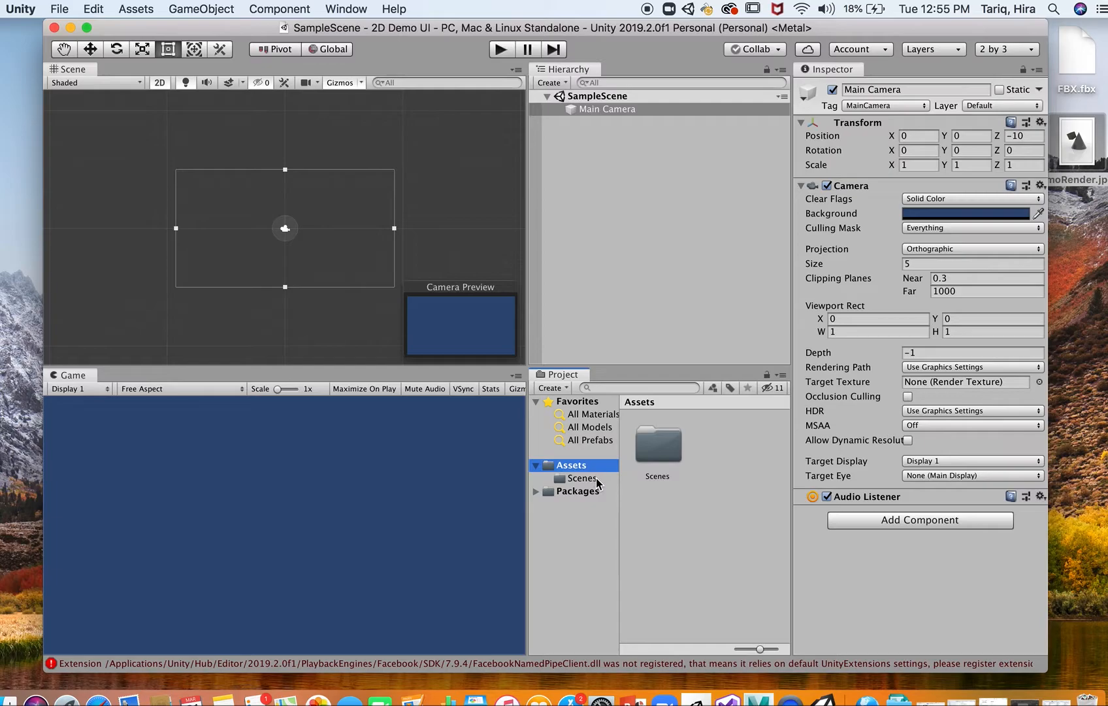
{"action": "left_click", "coordinate": [592, 478]}
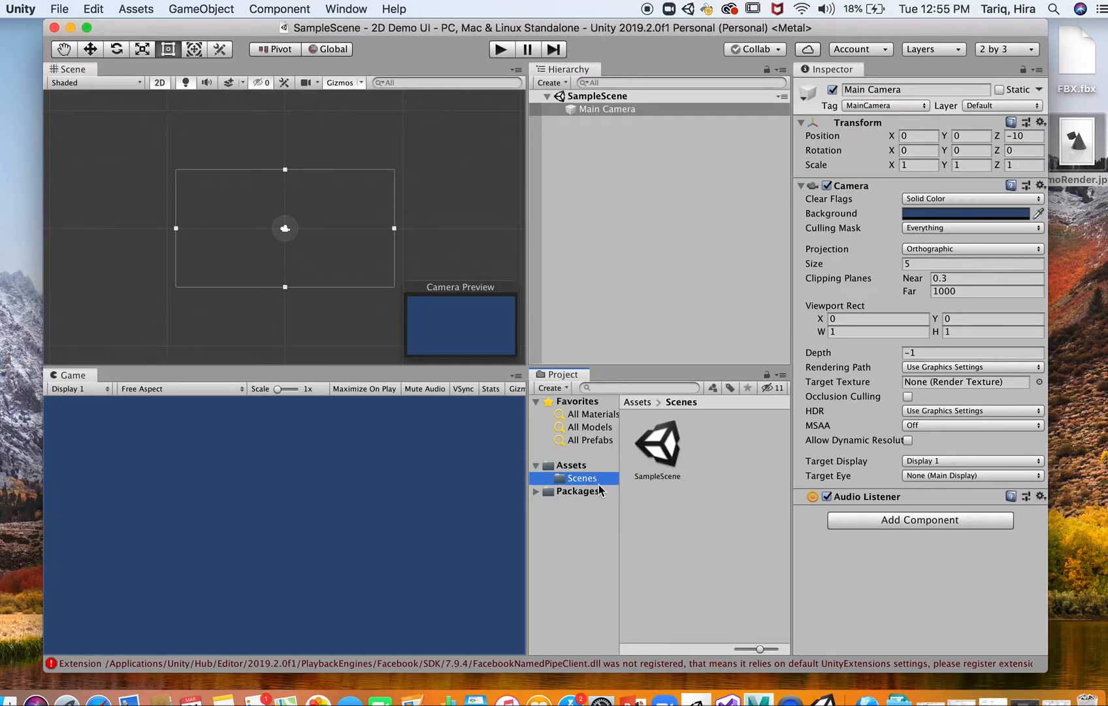
{"action": "left_click", "coordinate": [592, 493]}
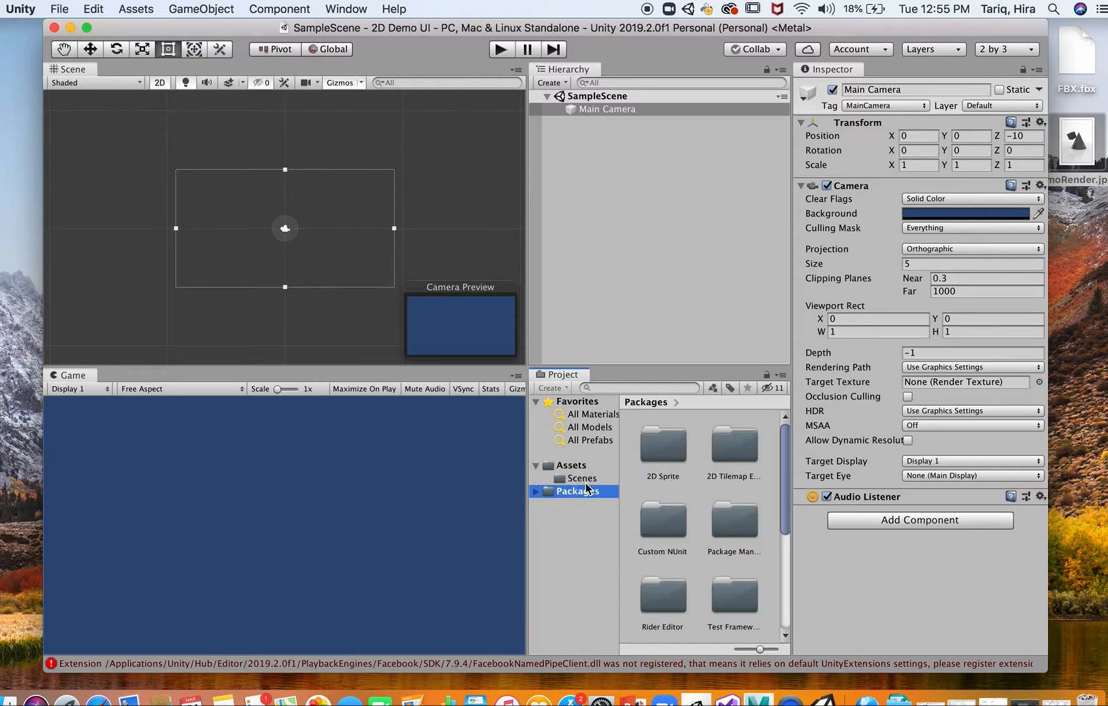
{"action": "left_click", "coordinate": [537, 492]}
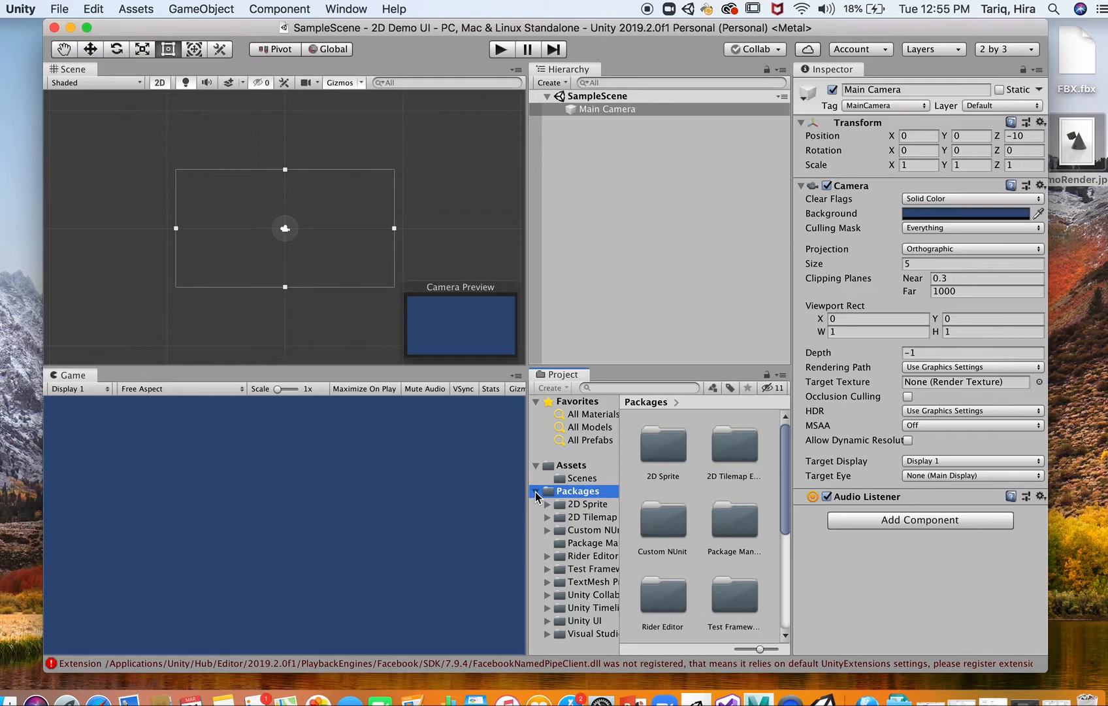
- Collapse the Packages tree in the Project window and display the contents of the Assets folder
{"action": "left_click", "coordinate": [537, 492]}
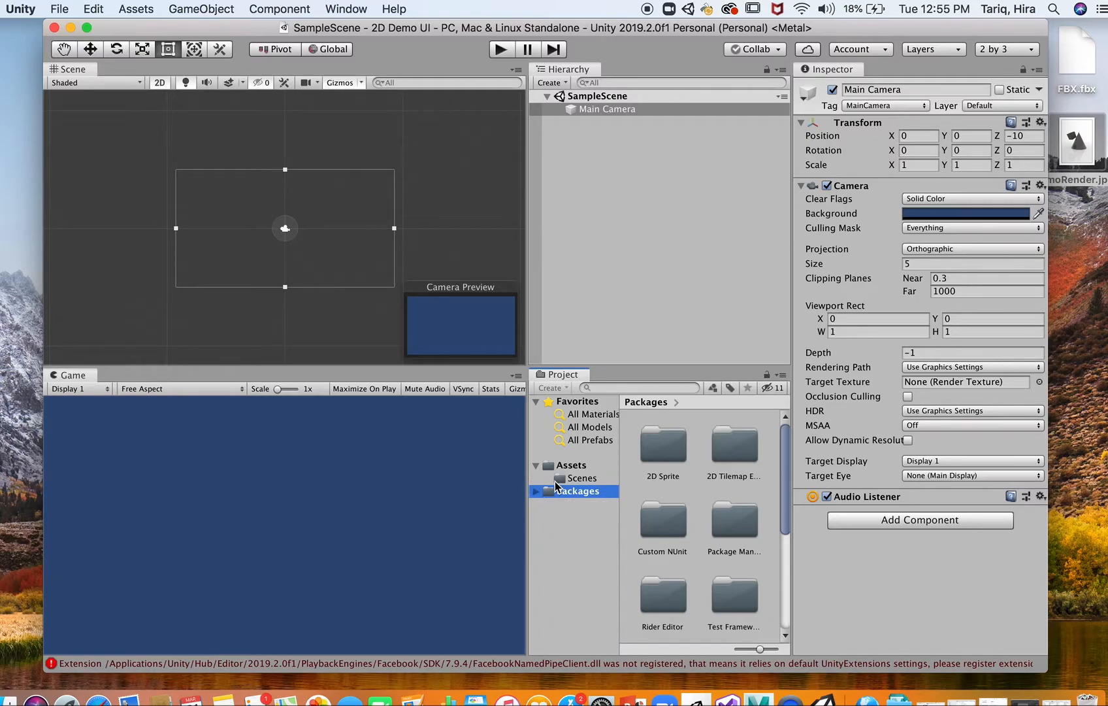
{"action": "left_click", "coordinate": [582, 465]}
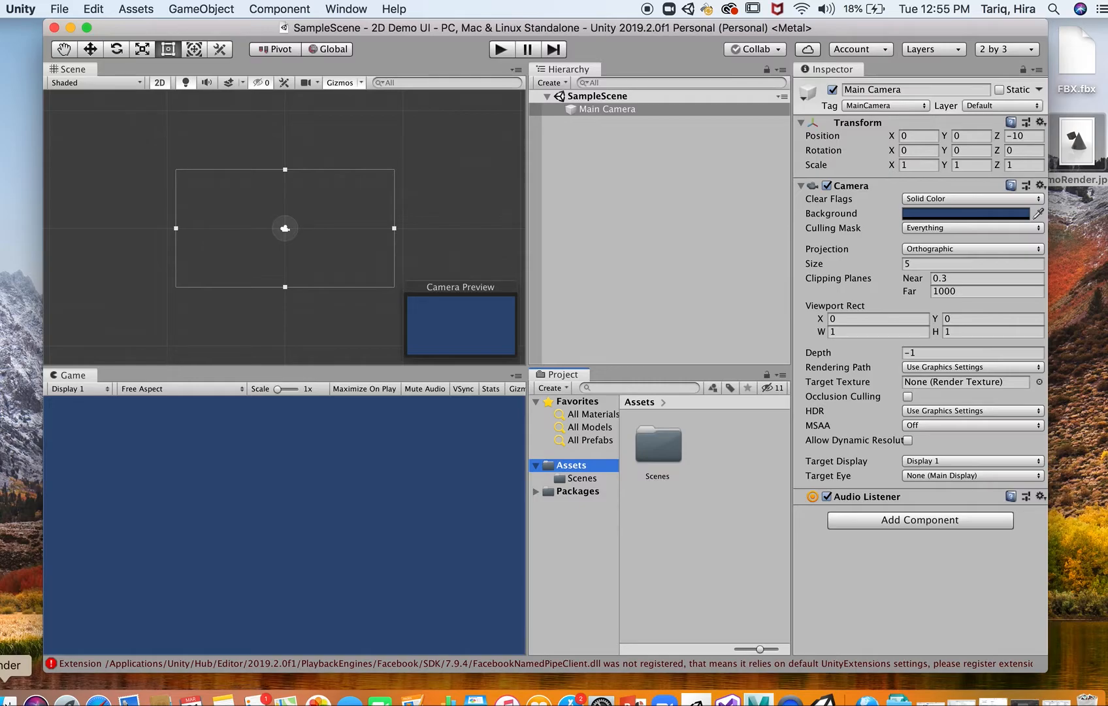
- Switch to Finder and open the 2D Demo UI project folder inside PVAMU's UnityDemos folder
{"action": "left_click", "coordinate": [9, 698]}
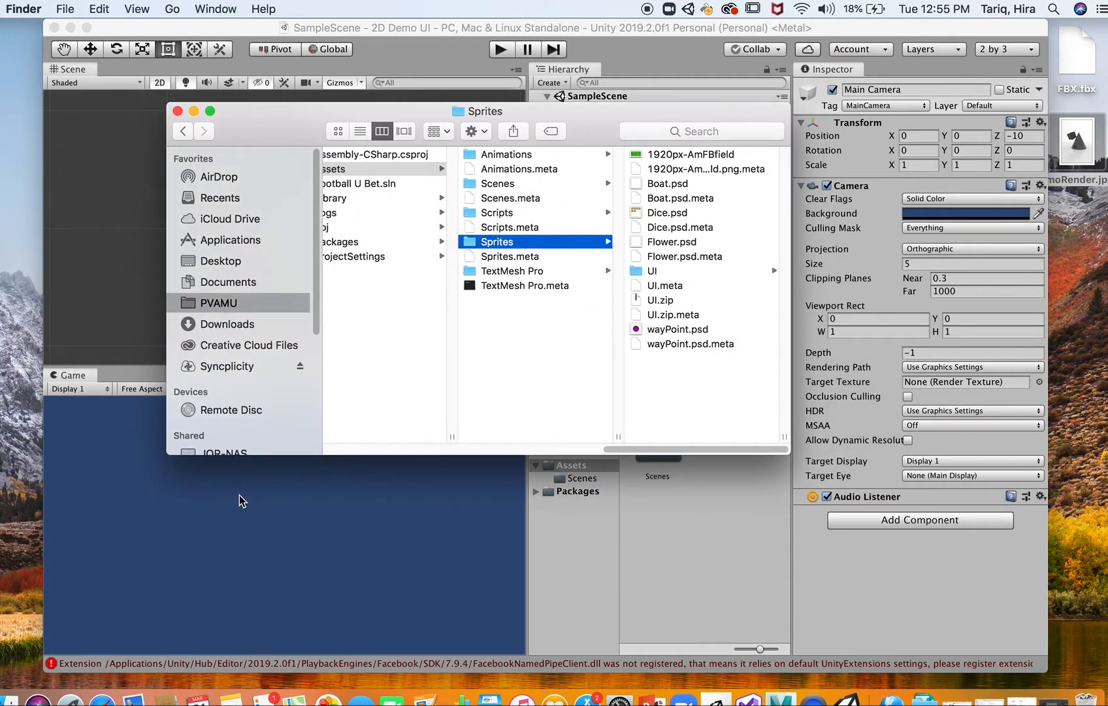
{"action": "left_click", "coordinate": [240, 303]}
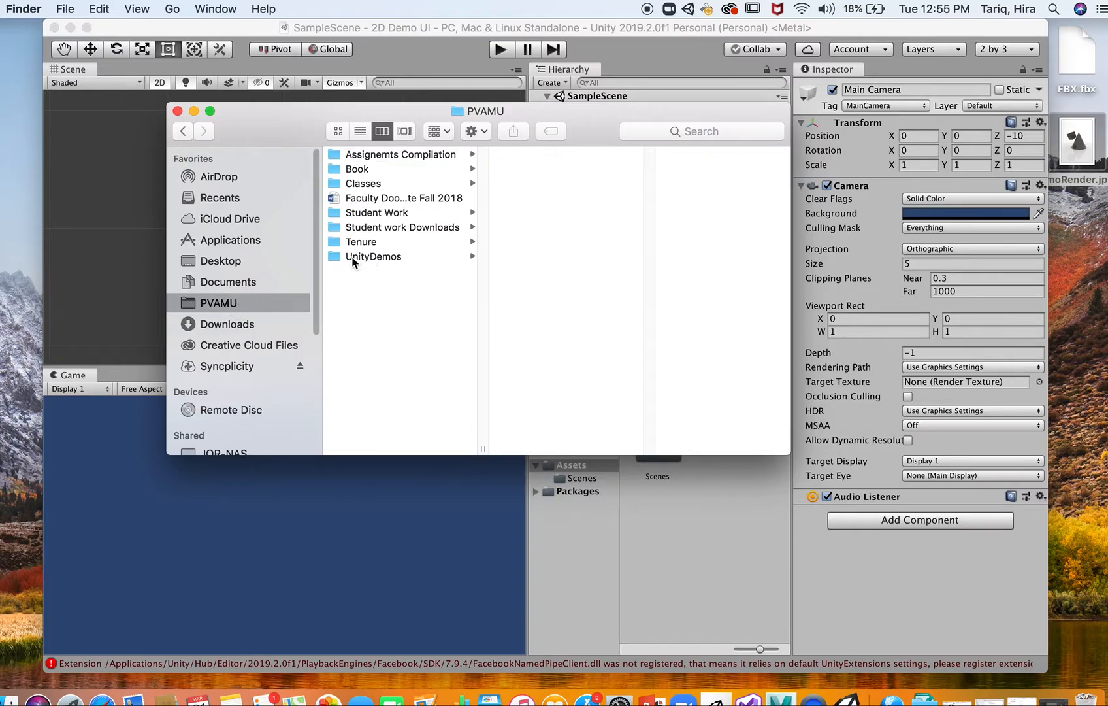
{"action": "left_click", "coordinate": [391, 255]}
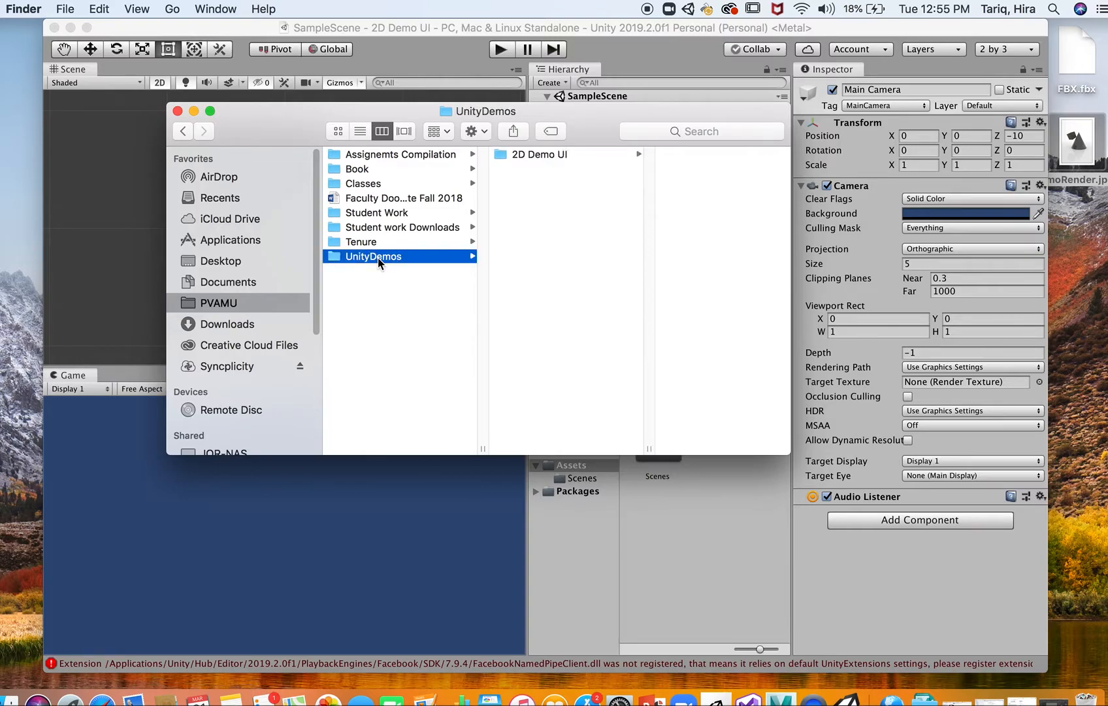
{"action": "left_click", "coordinate": [542, 154]}
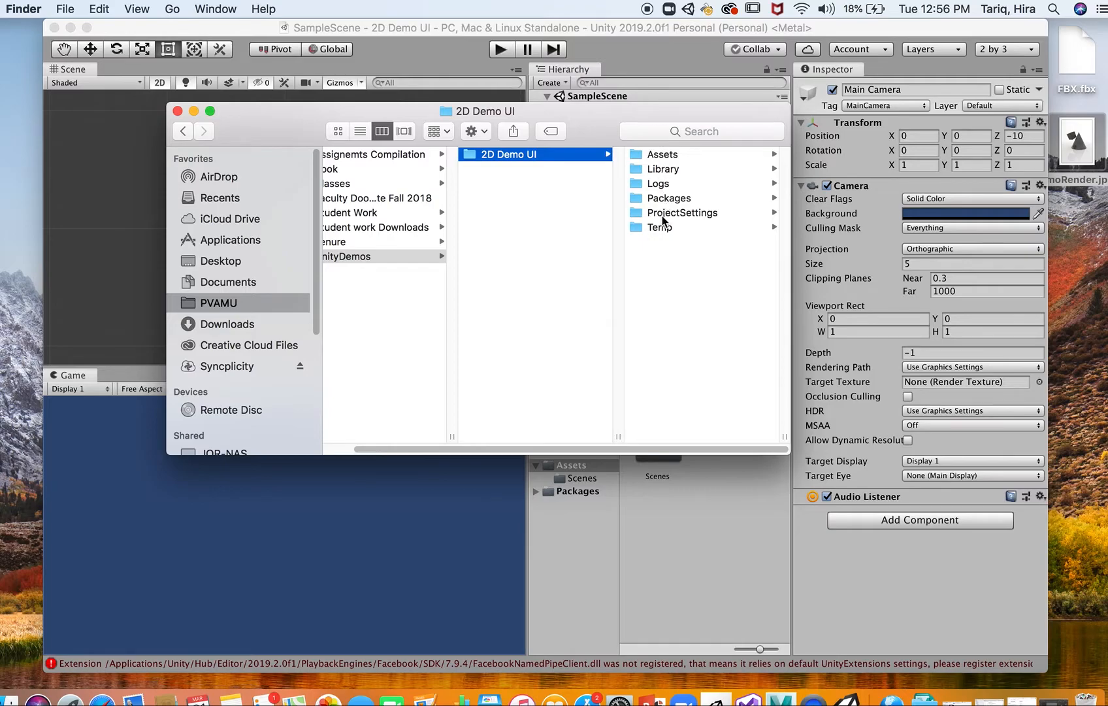
- Examine the project's Library, Logs, Packages, ProjectSettings, Temp and Assets folders on disk
{"action": "left_click", "coordinate": [663, 168]}
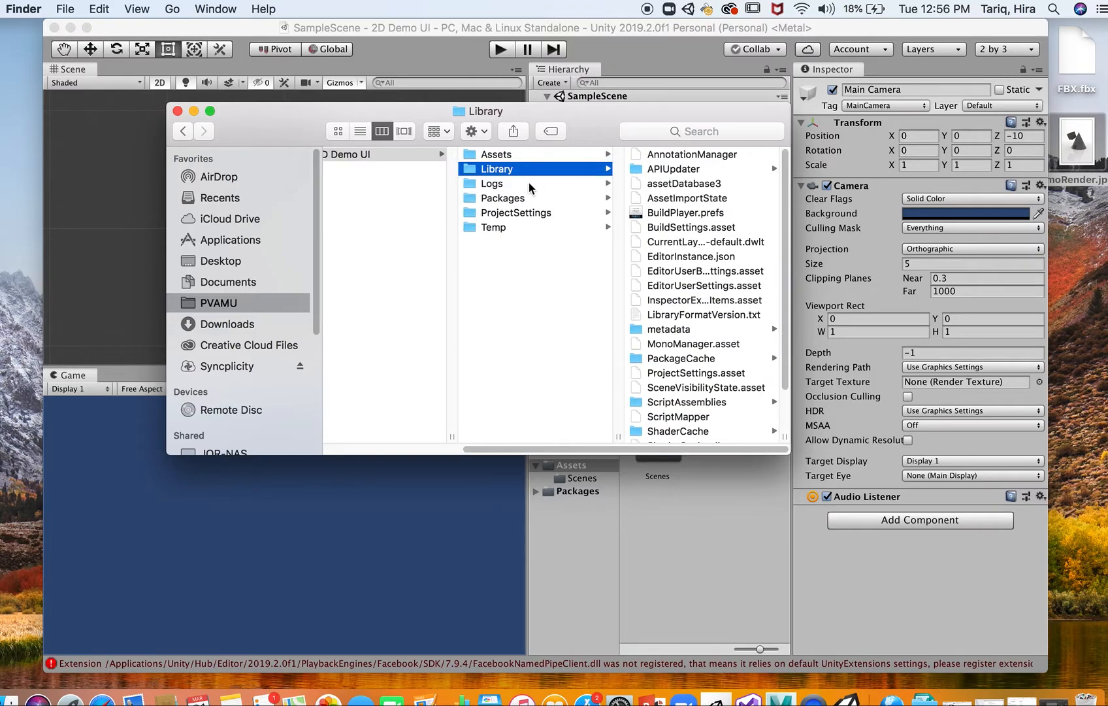
{"action": "left_click", "coordinate": [522, 183]}
{"action": "left_click", "coordinate": [515, 198]}
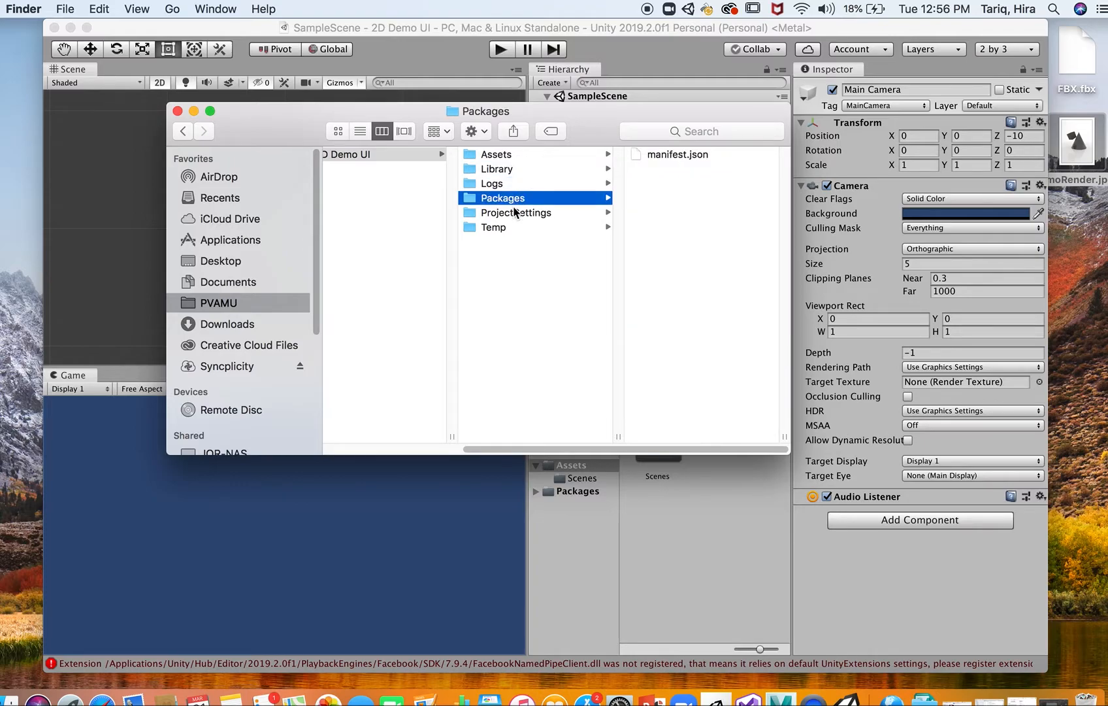
{"action": "left_click", "coordinate": [516, 212]}
{"action": "left_click", "coordinate": [495, 228]}
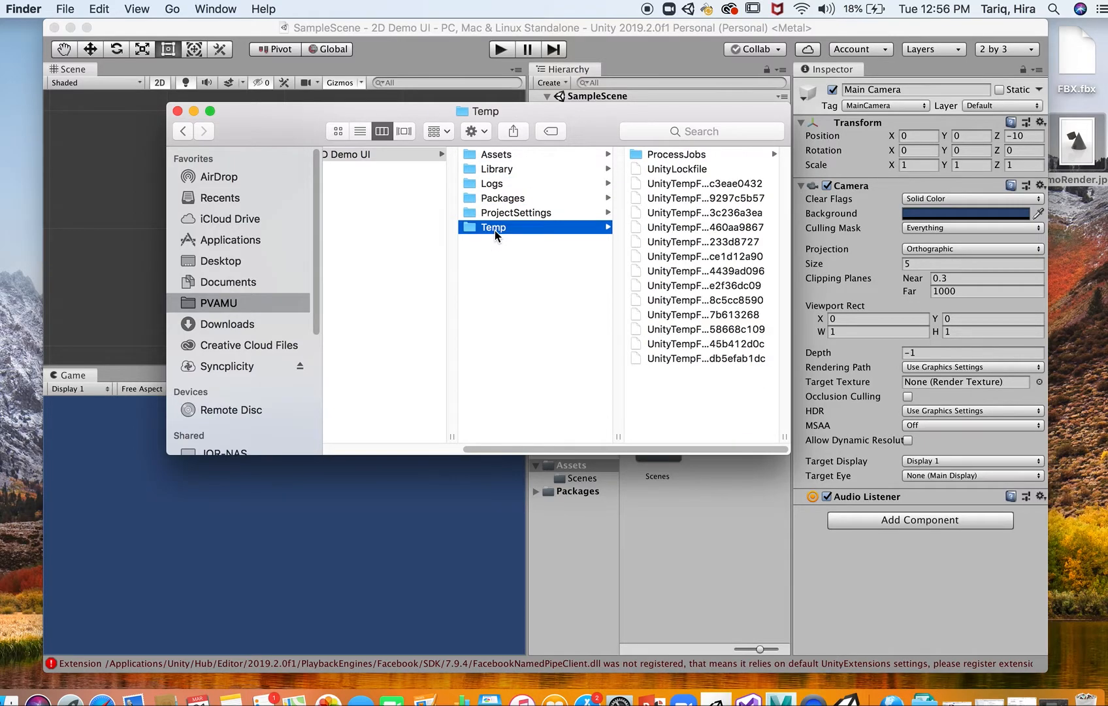
{"action": "left_click", "coordinate": [513, 155]}
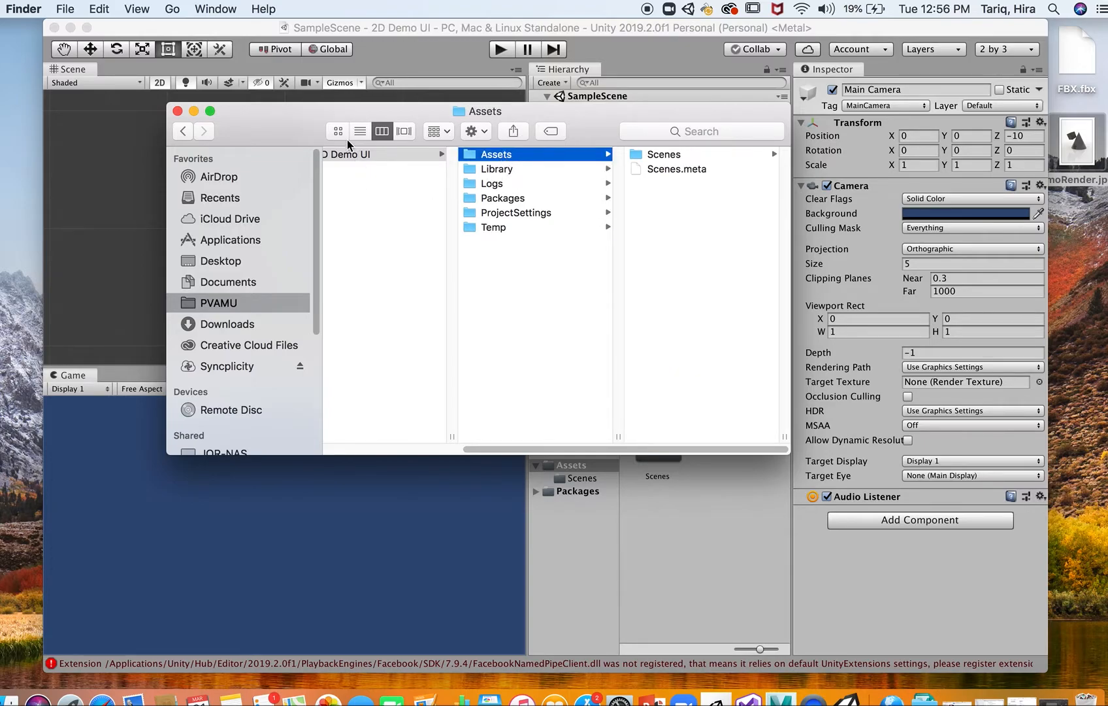
- Reposition the Finder window over the editor and view the contents of the Scenes folder in Assets
{"action": "left_click_drag", "start_coordinate": [484, 104], "coordinate": [484, 107]}
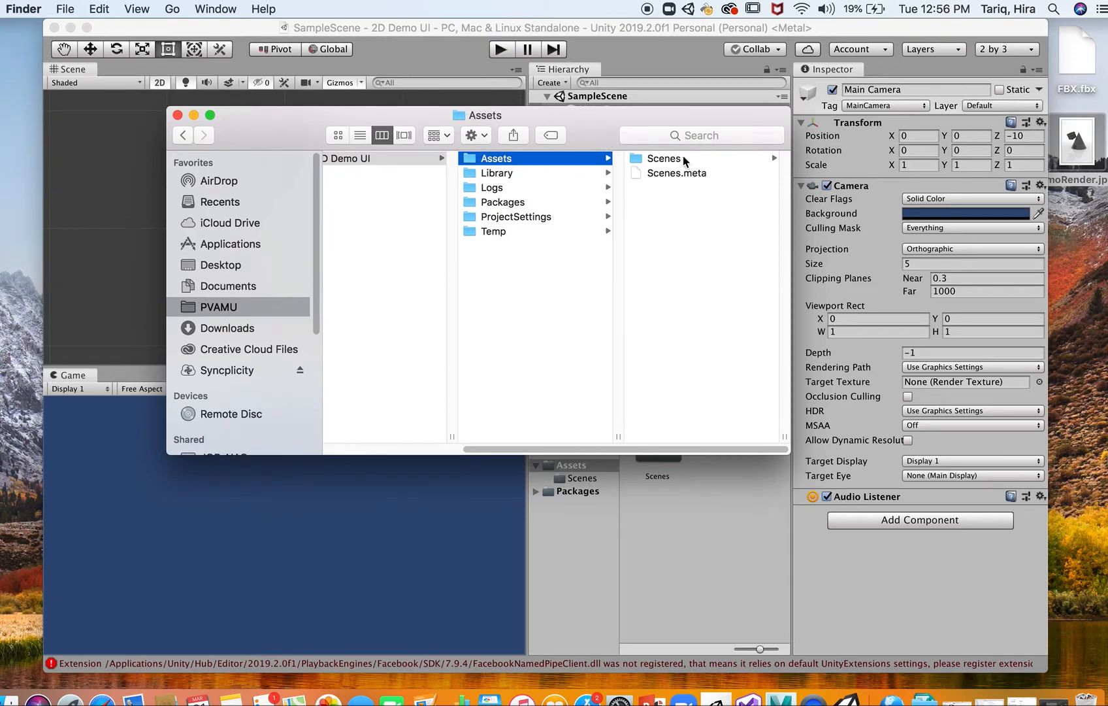
{"action": "left_click", "coordinate": [675, 213]}
{"action": "left_click_drag", "start_coordinate": [621, 120], "coordinate": [614, 119]}
{"action": "left_click_drag", "start_coordinate": [496, 110], "coordinate": [542, 93]}
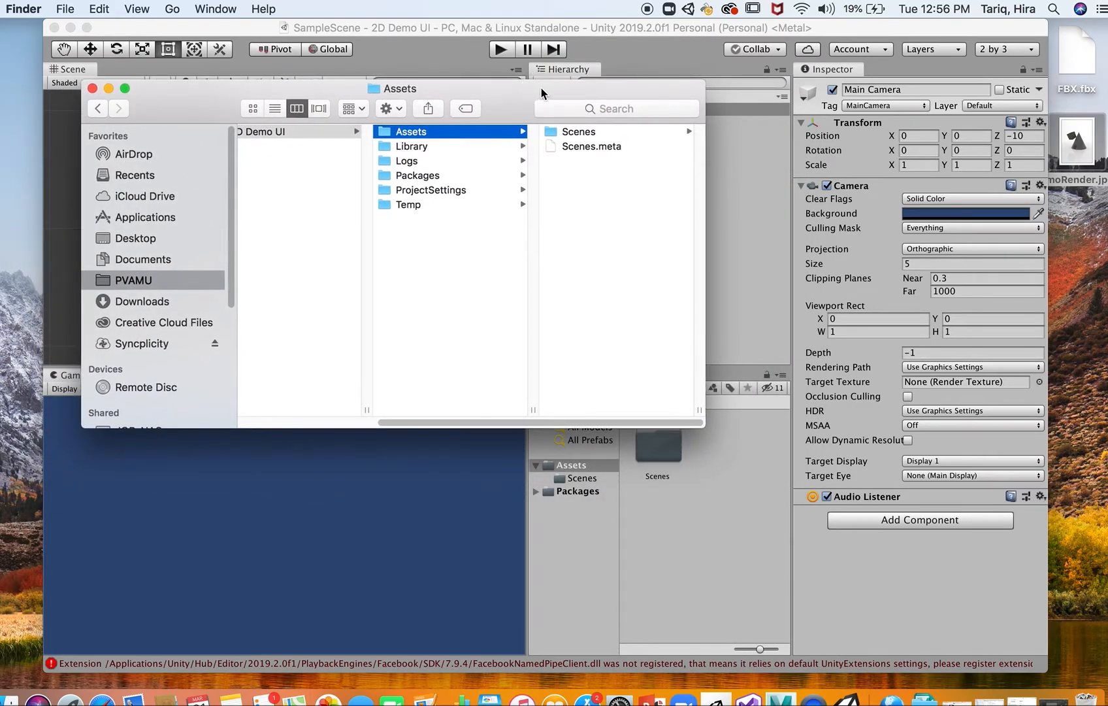
{"action": "left_click", "coordinate": [559, 132]}
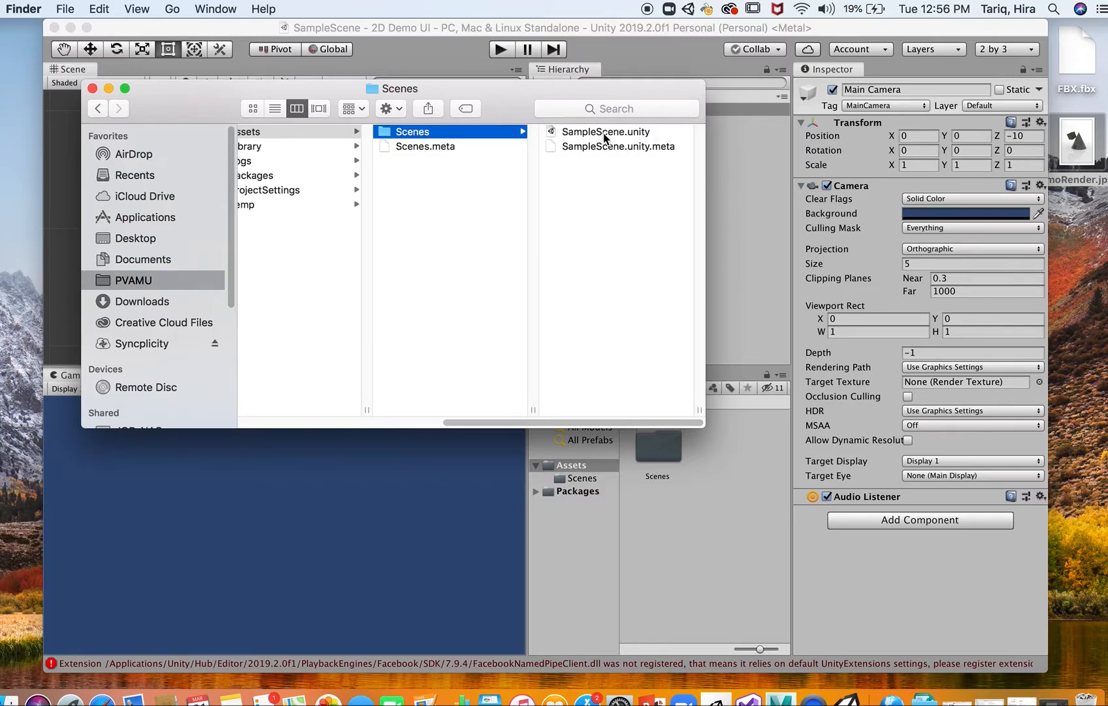
- Create a folder named Sprites inside the project's Assets folder in Finder and return to Unity
{"action": "left_click", "coordinate": [307, 132]}
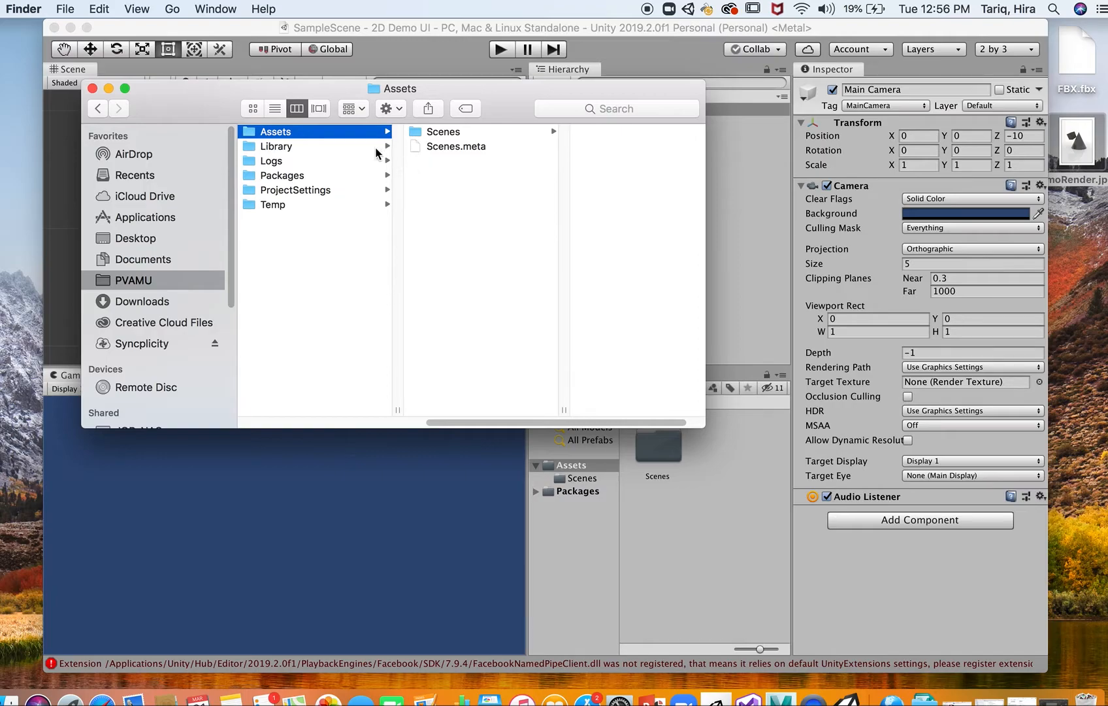
{"action": "right_click", "coordinate": [425, 168]}
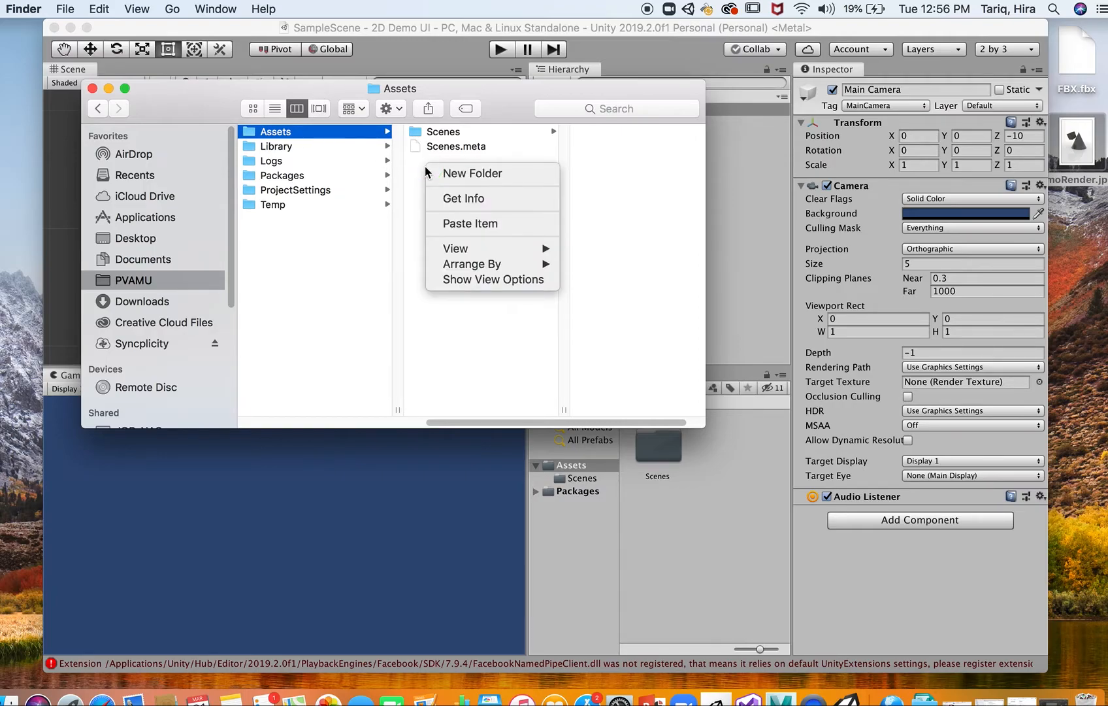
{"action": "left_click", "coordinate": [465, 175]}
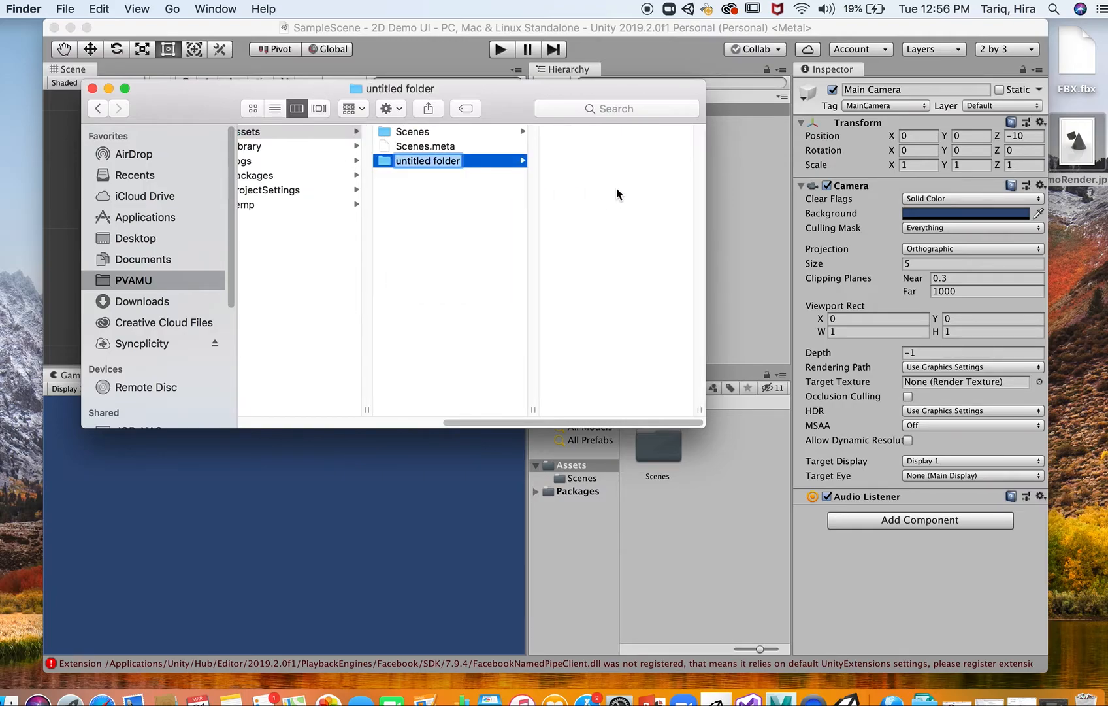
{"action": "key", "text": "BackSpace"}
{"action": "type", "text": "Sprites"}
{"action": "key", "text": "Return"}
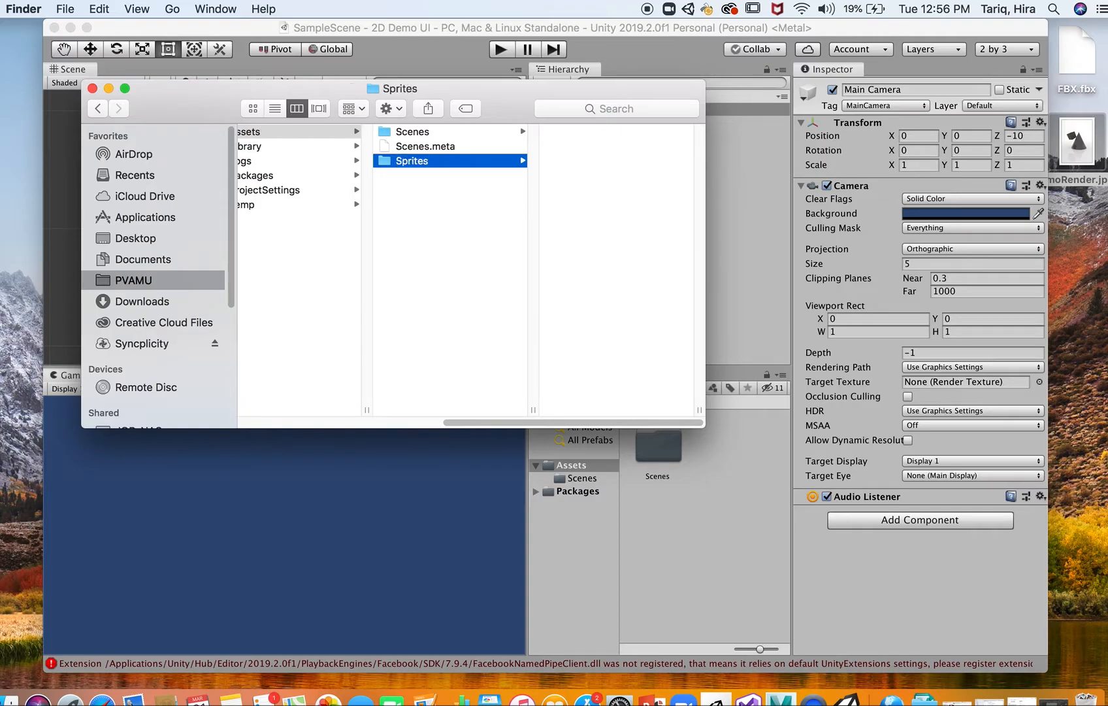
{"action": "left_click", "coordinate": [719, 541]}
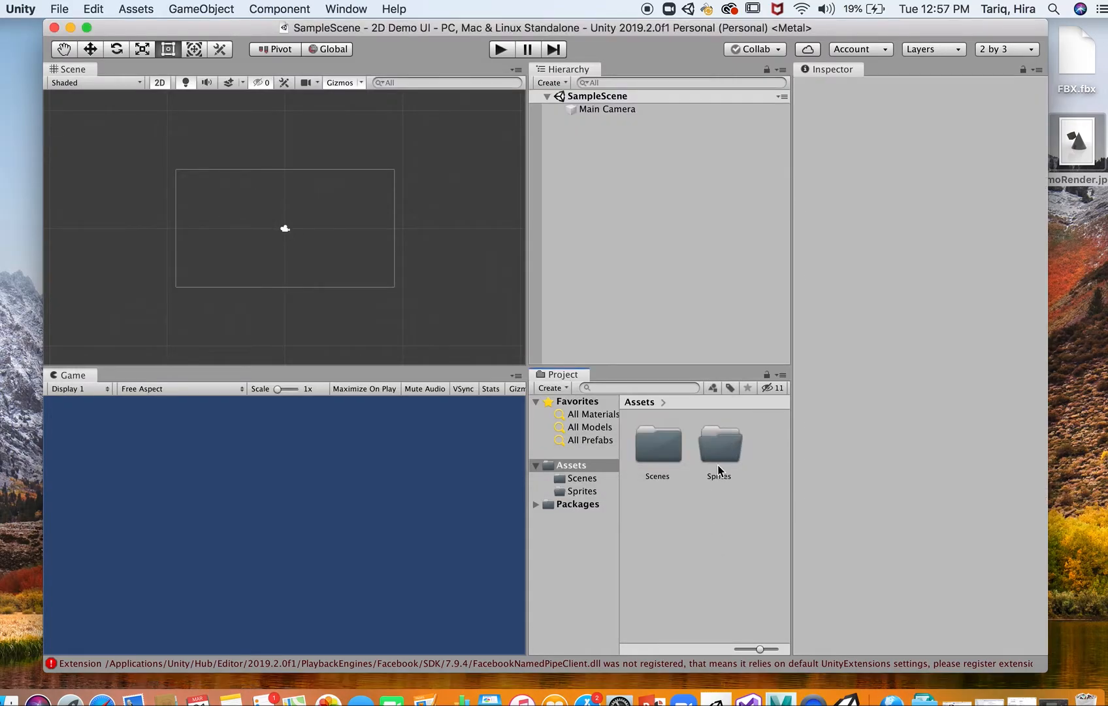
- Switch to Finder, review the 2D Demo UI project folder and its Assets contents, and return to Unity
{"action": "left_click", "coordinate": [10, 702]}
{"action": "left_click_drag", "start_coordinate": [606, 428], "coordinate": [349, 423]}
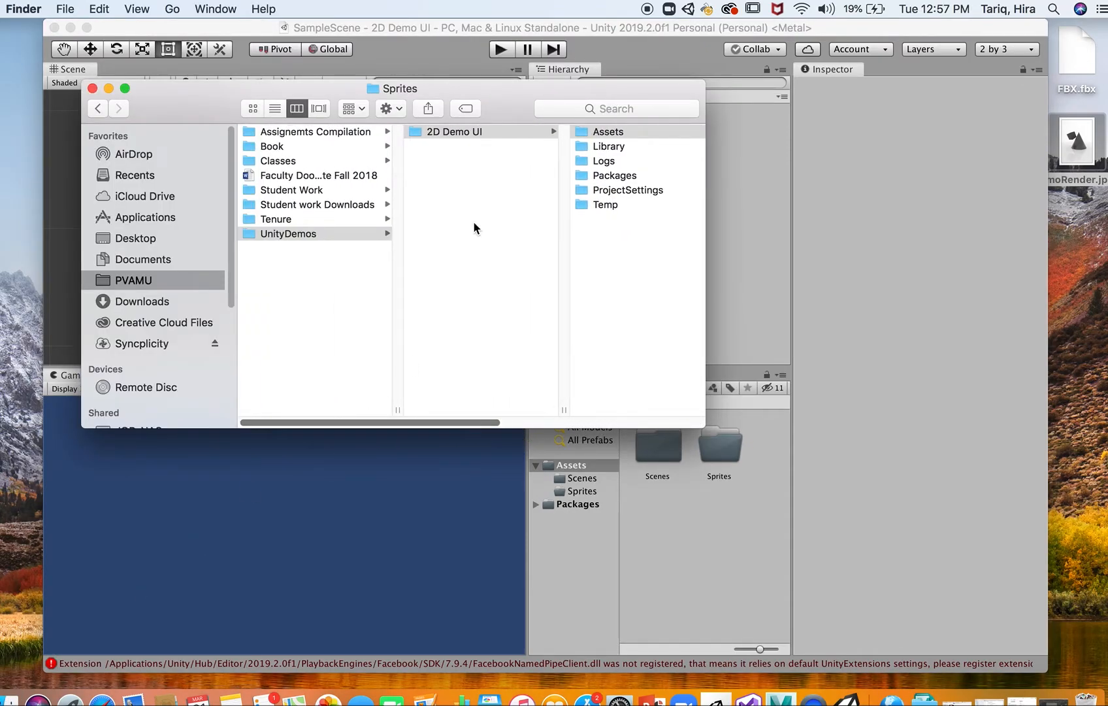
{"action": "left_click", "coordinate": [503, 132]}
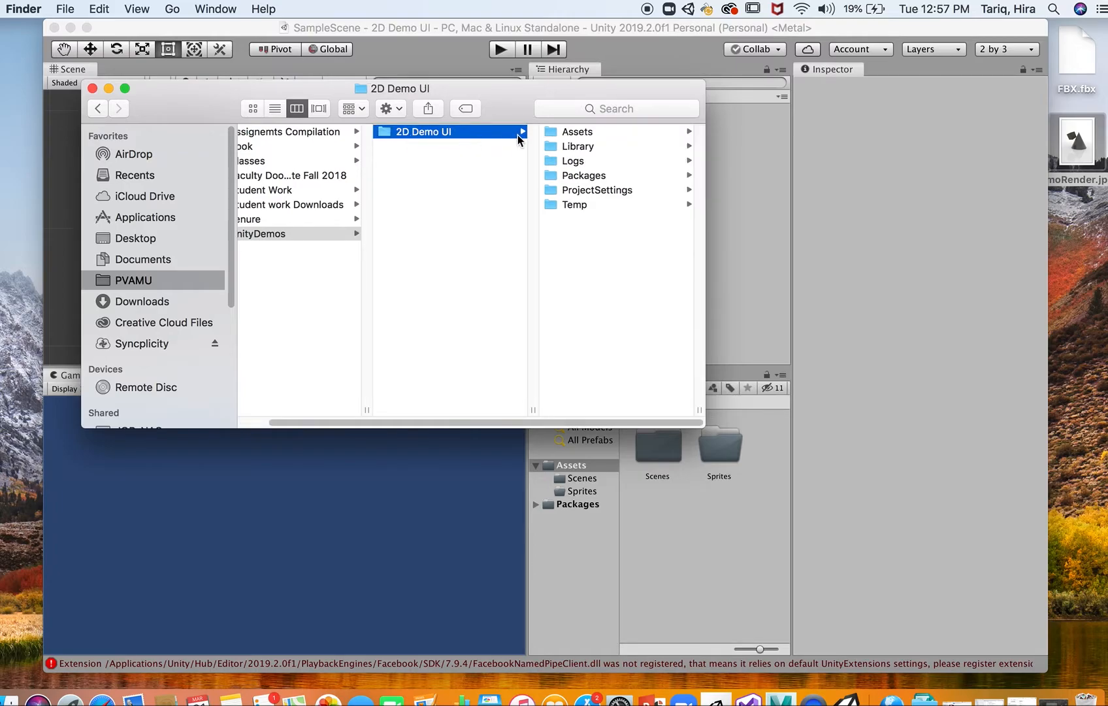
{"action": "right_click", "coordinate": [469, 134]}
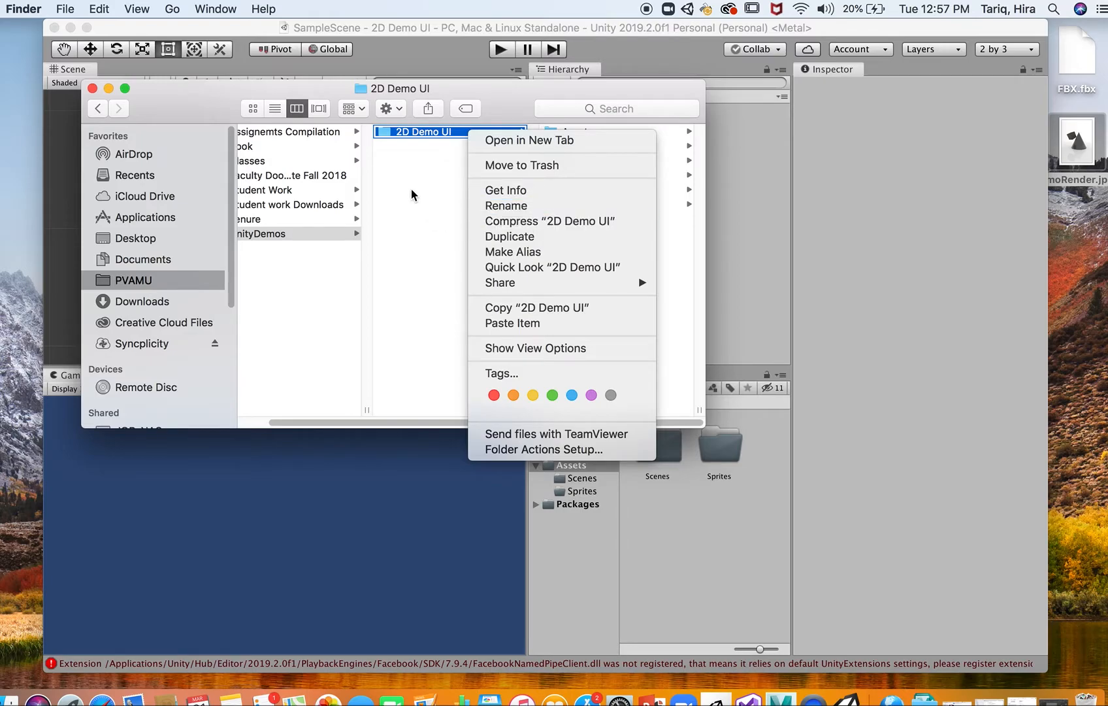
{"action": "left_click", "coordinate": [451, 140]}
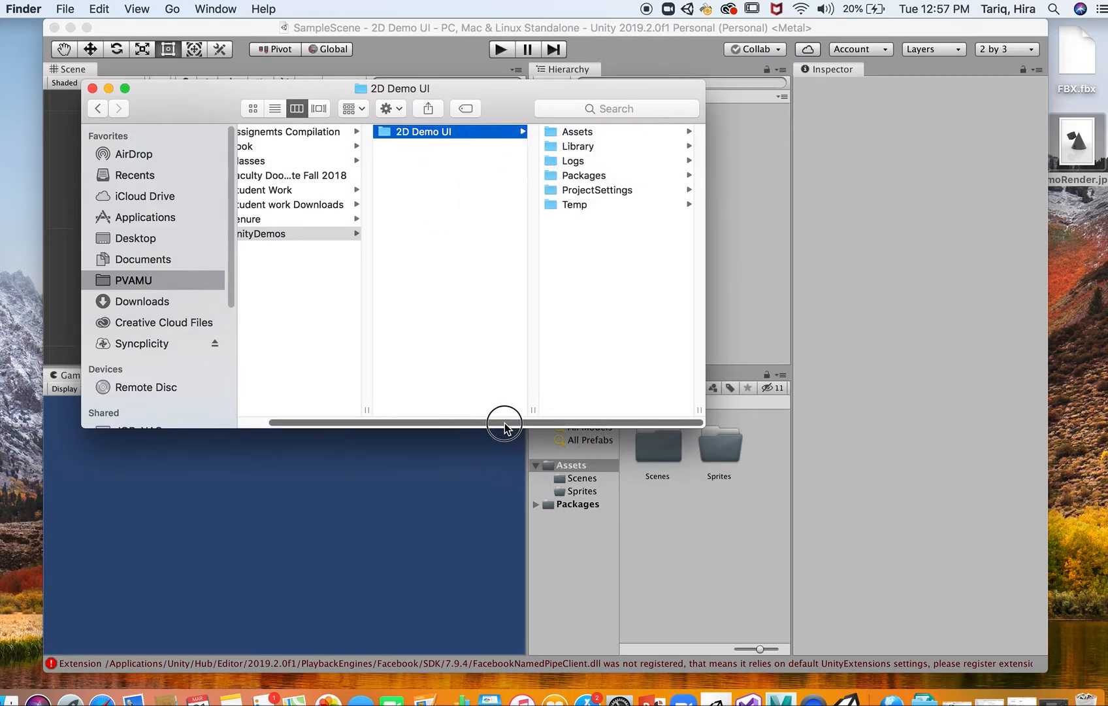
{"action": "left_click", "coordinate": [578, 132]}
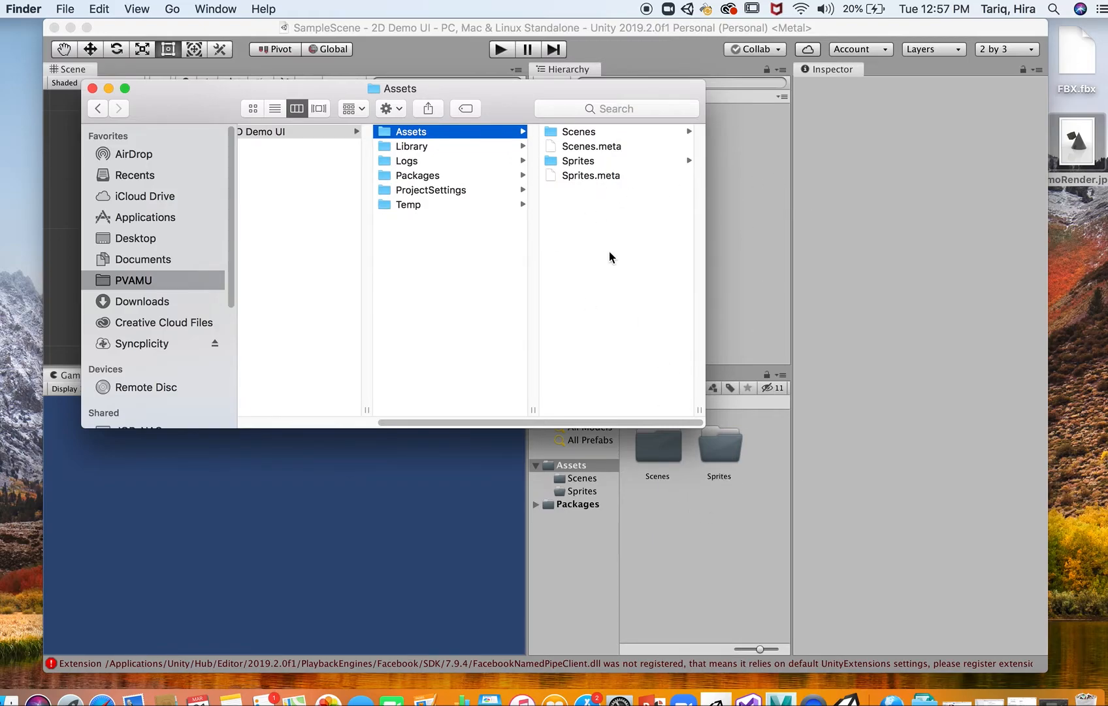
{"action": "left_click", "coordinate": [692, 517]}
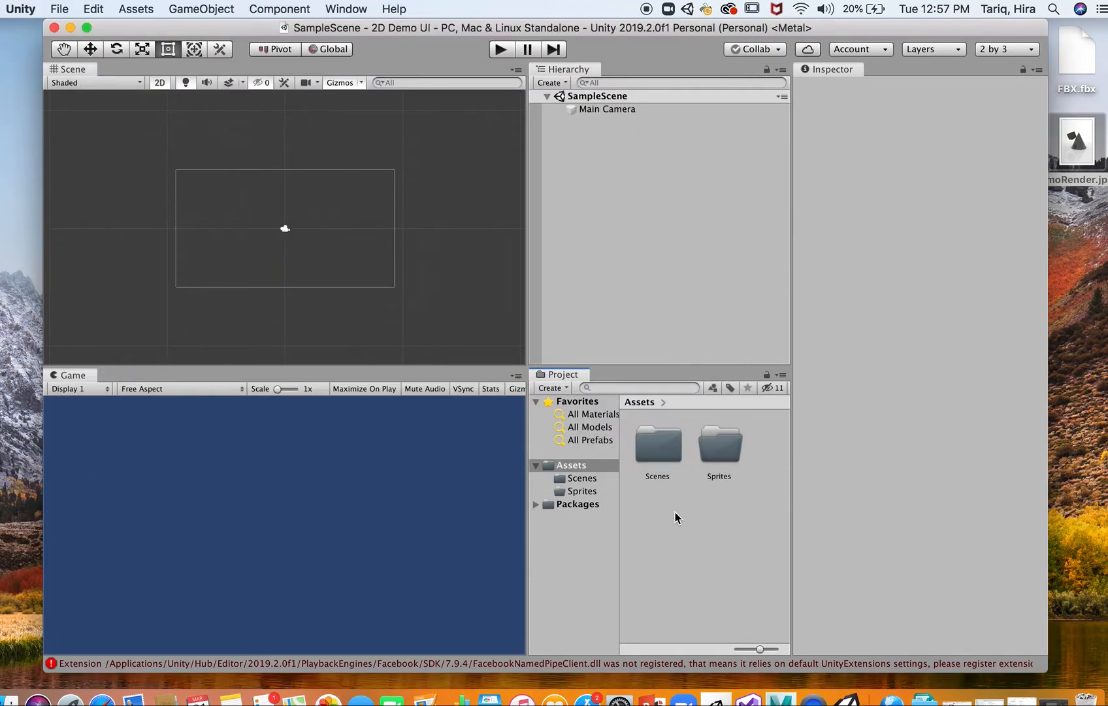
- Create a folder named Scripts inside Assets from the Project window
{"action": "right_click", "coordinate": [664, 515]}
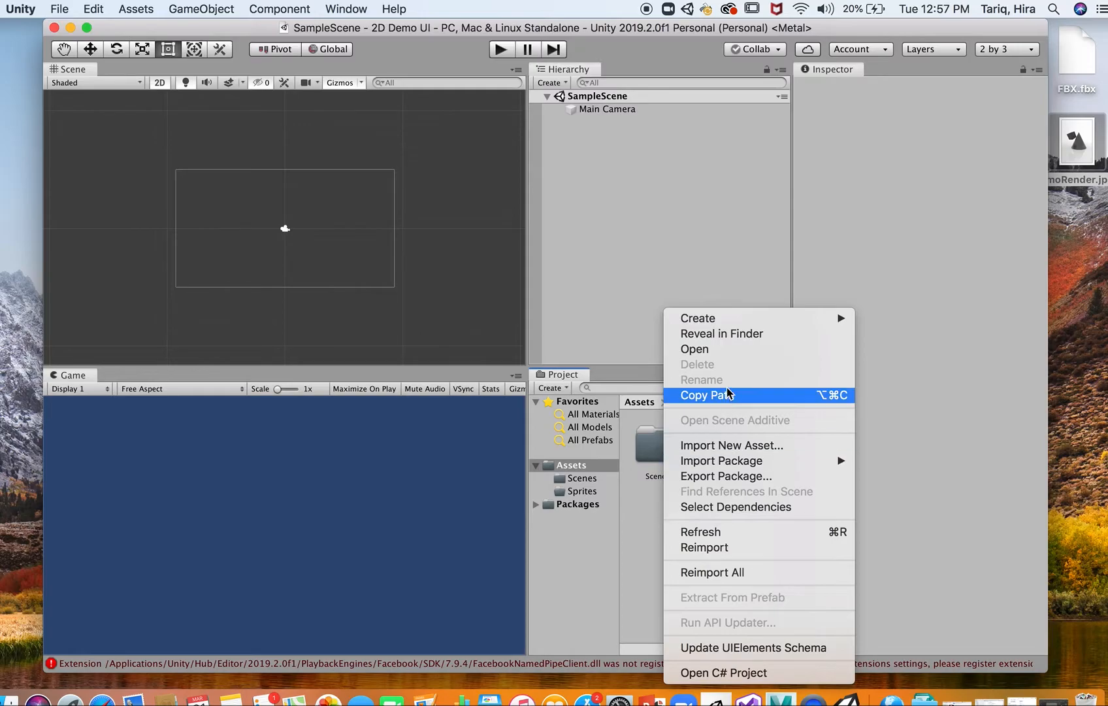
{"action": "mouse_move", "coordinate": [730, 319]}
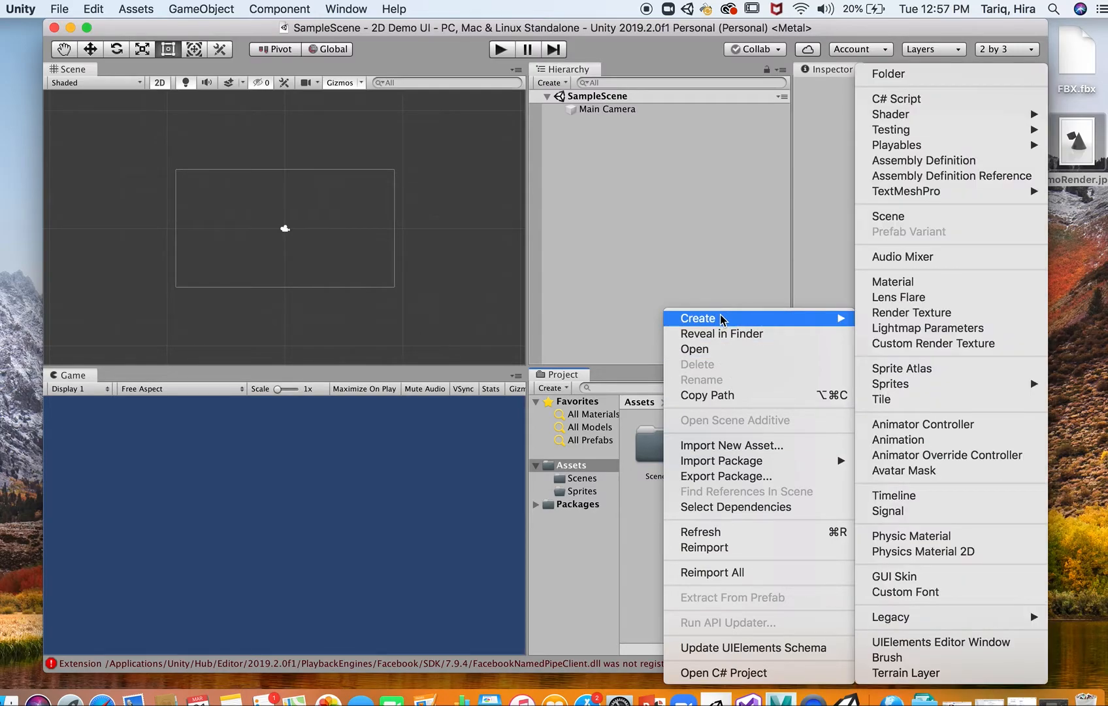
{"action": "left_click", "coordinate": [905, 75]}
{"action": "key", "text": "BackSpace"}
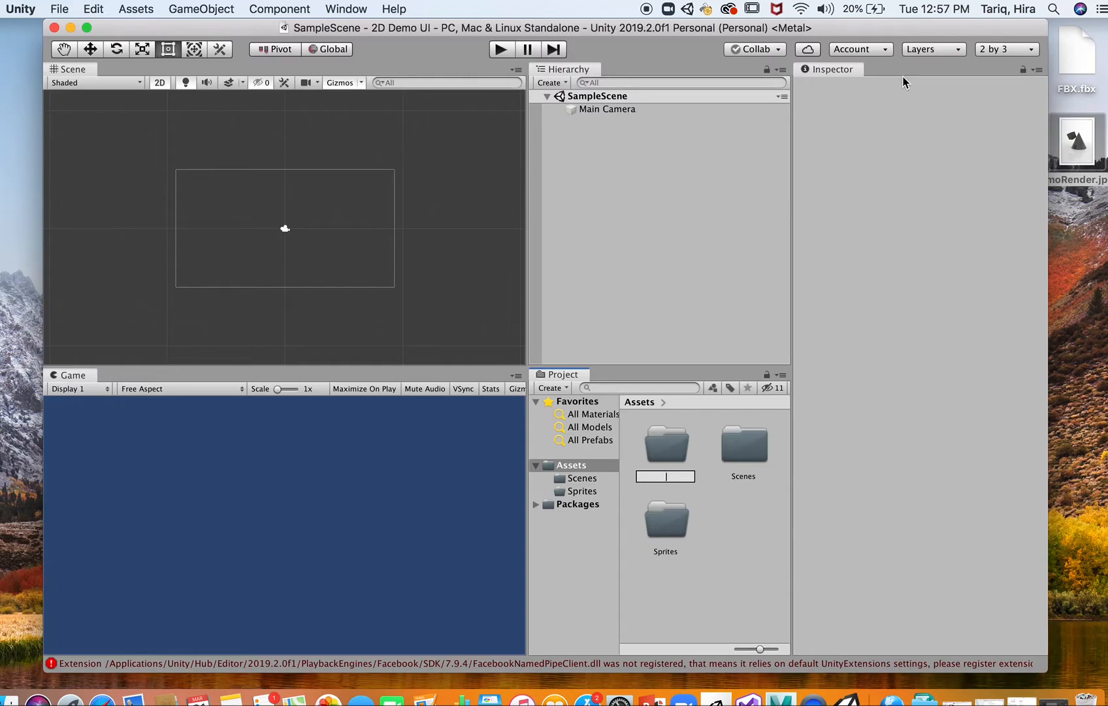
{"action": "type", "text": "Scripts"}
{"action": "key", "text": "Return"}
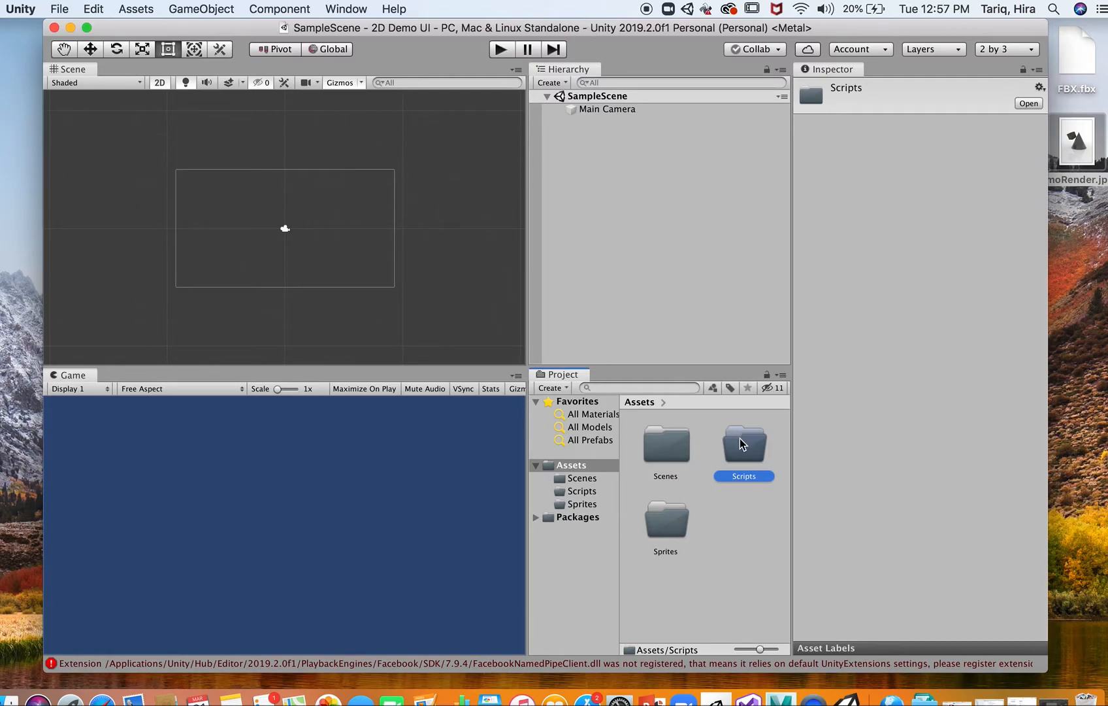
- Review the Scenes, Scripts and Sprites folders in Assets, selecting each in turn, and clear the selection
{"action": "left_click", "coordinate": [656, 534]}
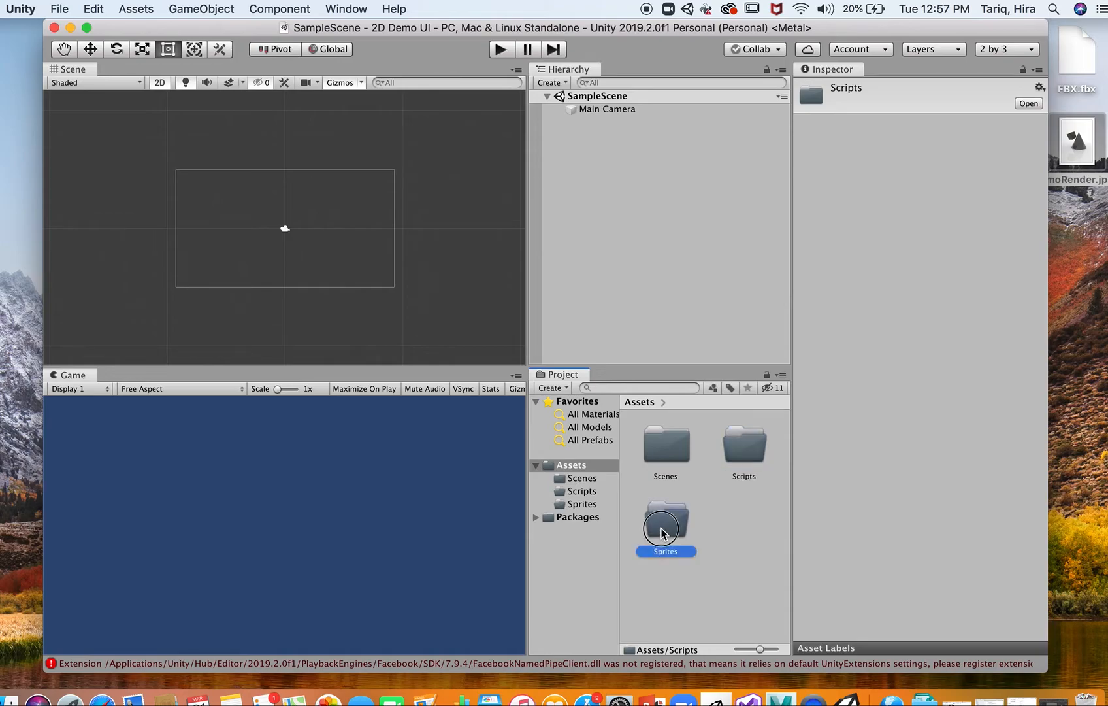
{"action": "left_click", "coordinate": [666, 460]}
{"action": "left_click", "coordinate": [747, 445]}
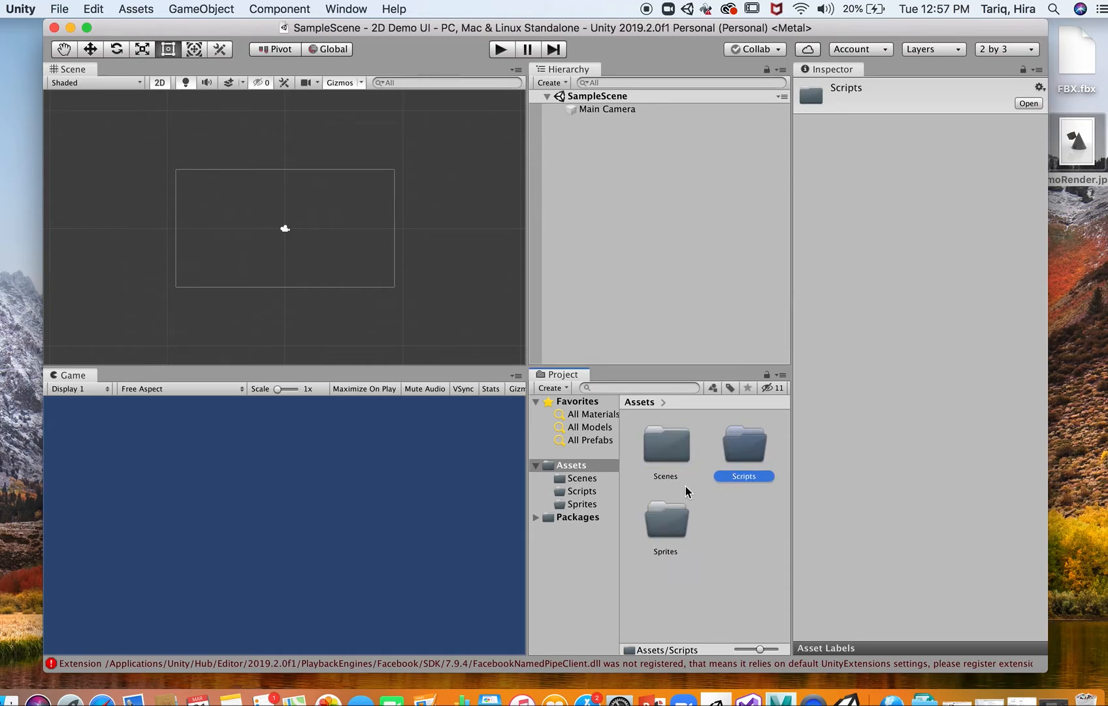
{"action": "left_click", "coordinate": [664, 457]}
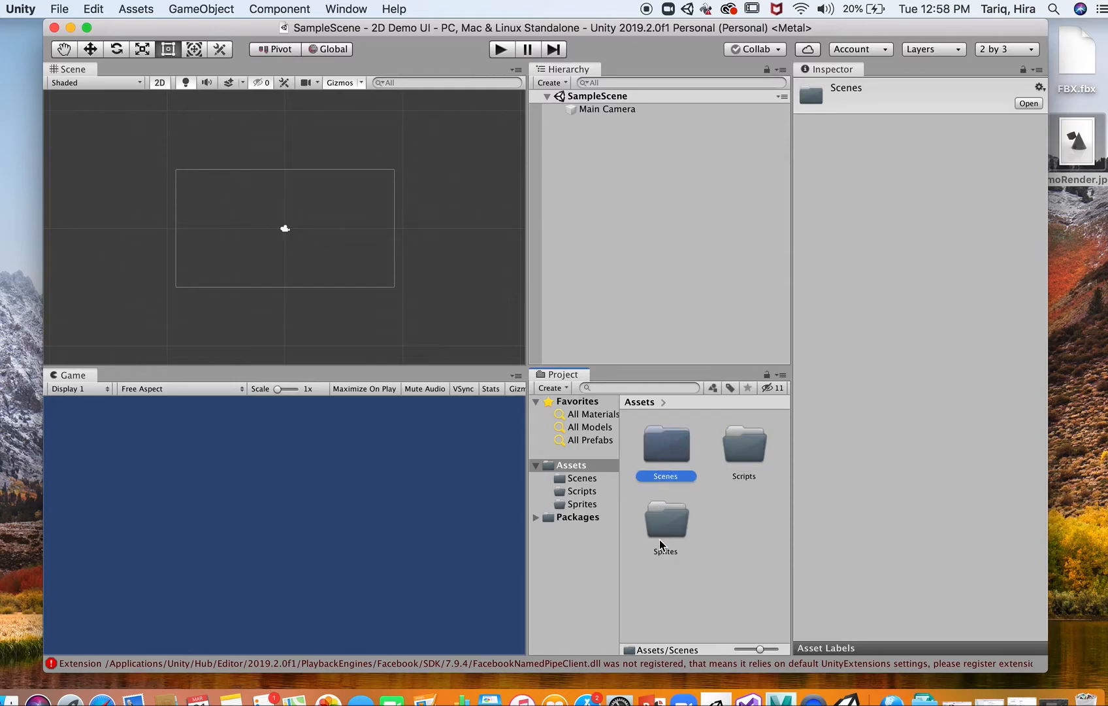
{"action": "left_click", "coordinate": [664, 523]}
{"action": "left_click", "coordinate": [744, 450]}
{"action": "left_click", "coordinate": [739, 537]}
{"action": "left_click", "coordinate": [744, 475]}
{"action": "left_click", "coordinate": [673, 452]}
{"action": "left_click", "coordinate": [663, 526]}
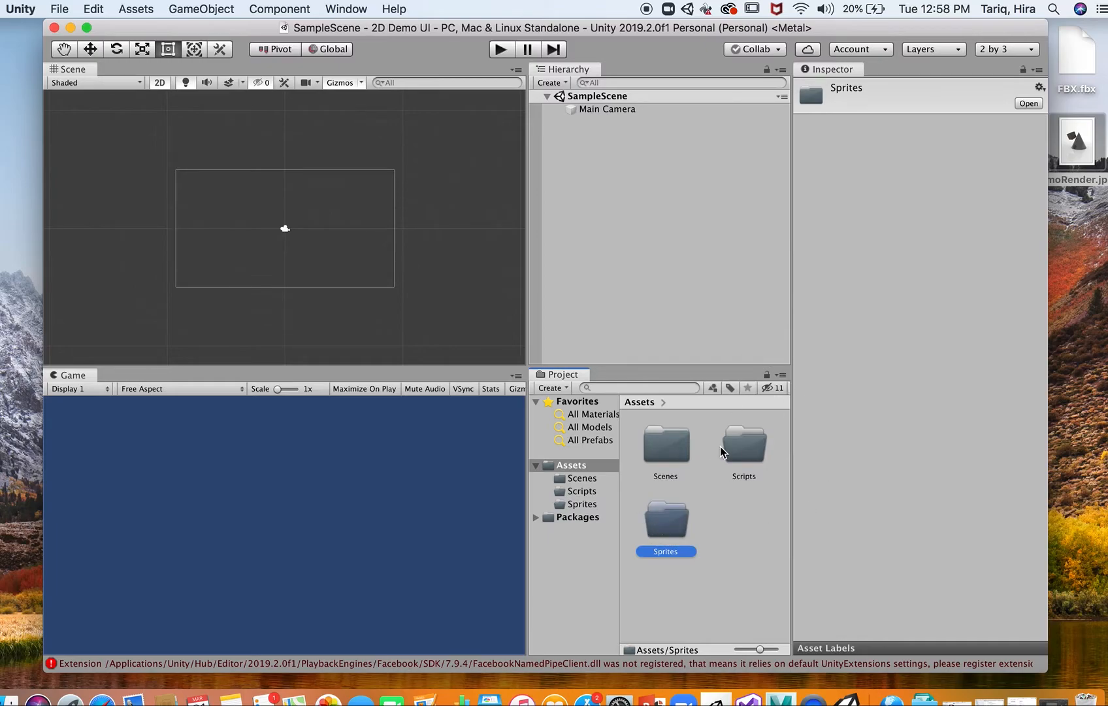
{"action": "left_click", "coordinate": [734, 522]}
{"action": "left_click", "coordinate": [737, 443]}
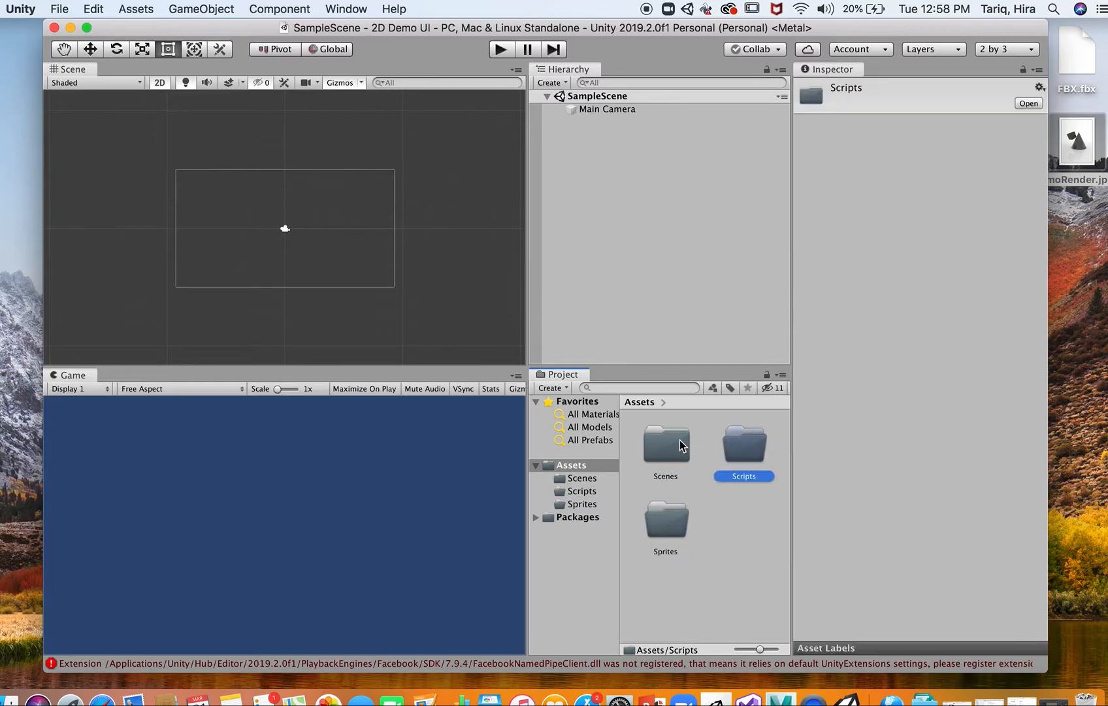
{"action": "left_click", "coordinate": [670, 448]}
{"action": "left_click", "coordinate": [670, 524]}
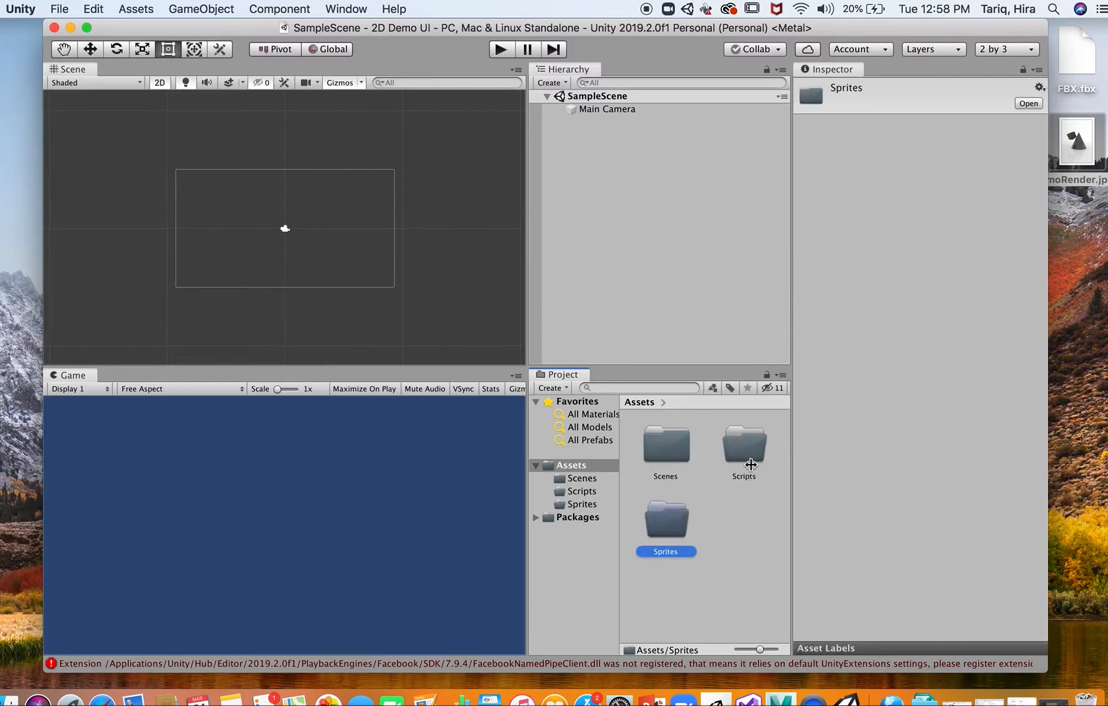
{"action": "left_click", "coordinate": [730, 518]}
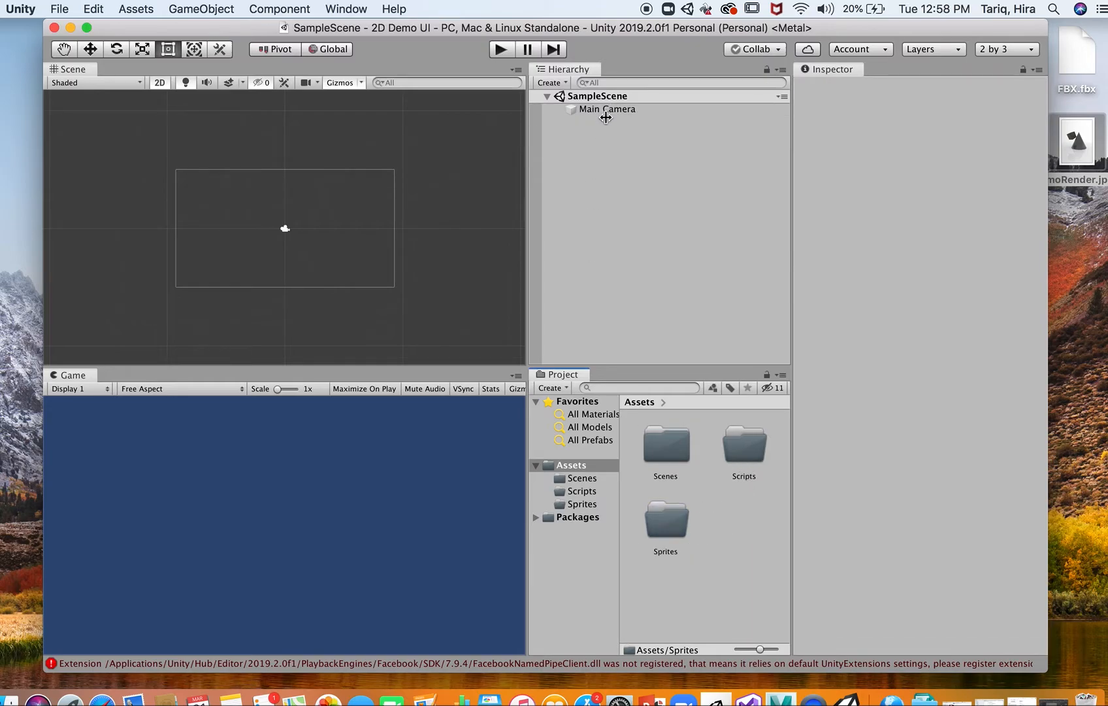
- Open SampleScene from the Scenes folder in Assets and select its Main Camera to review its component properties
{"action": "left_click", "coordinate": [663, 454]}
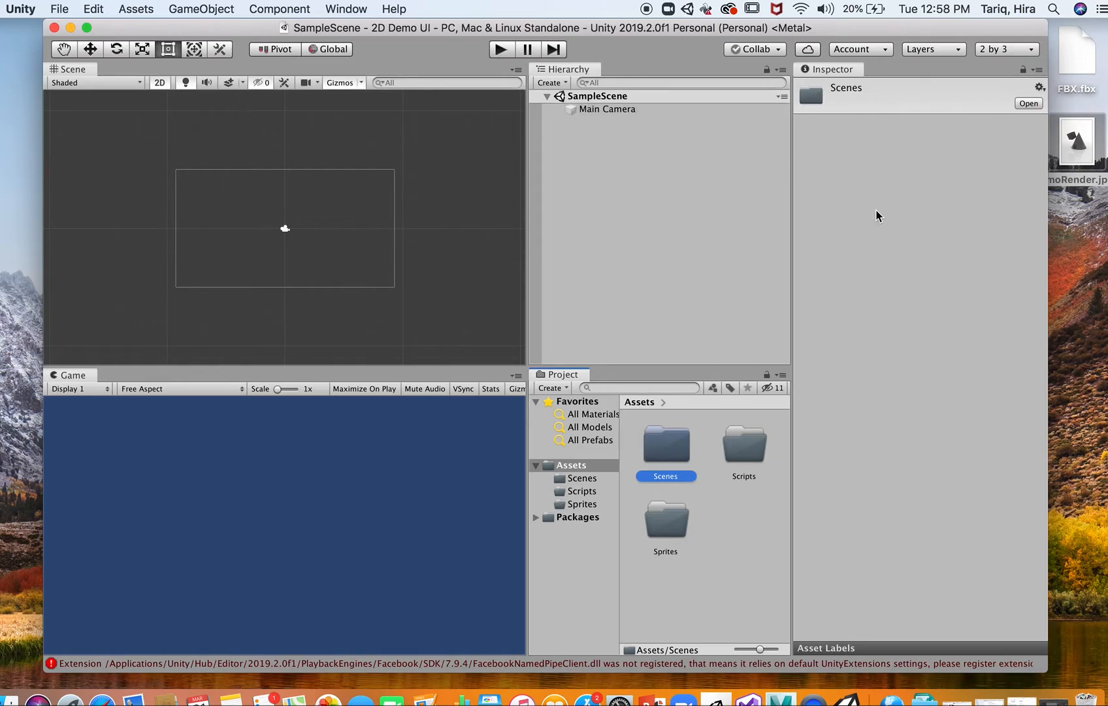
{"action": "left_click", "coordinate": [1029, 104]}
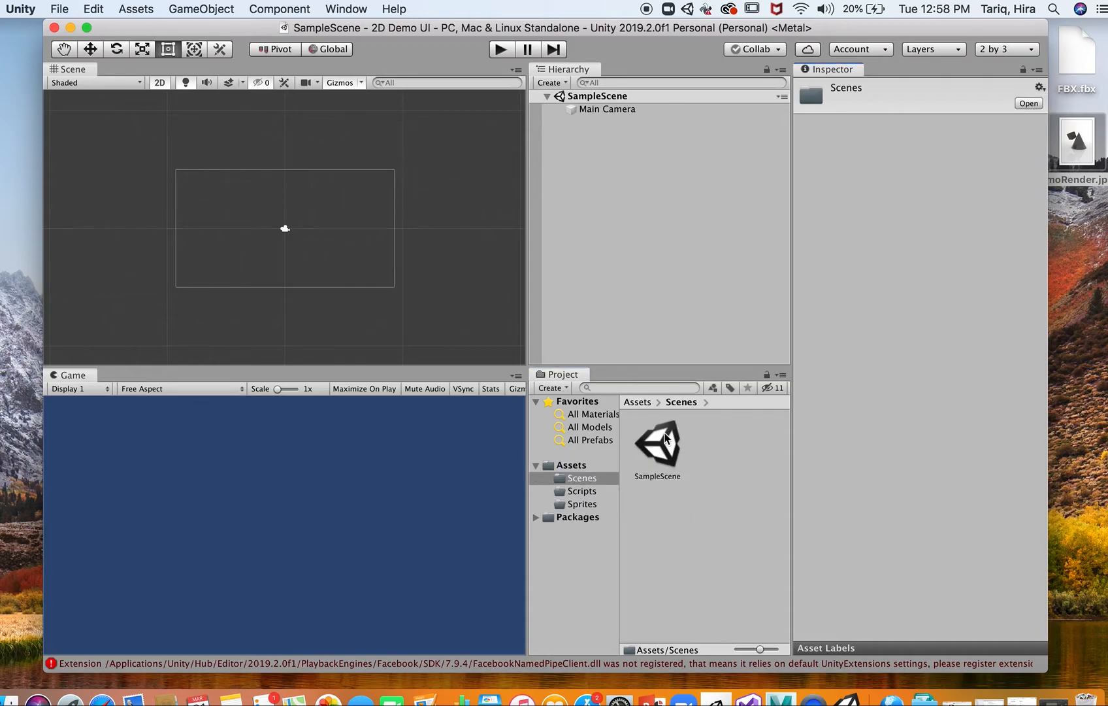
{"action": "left_click", "coordinate": [666, 439]}
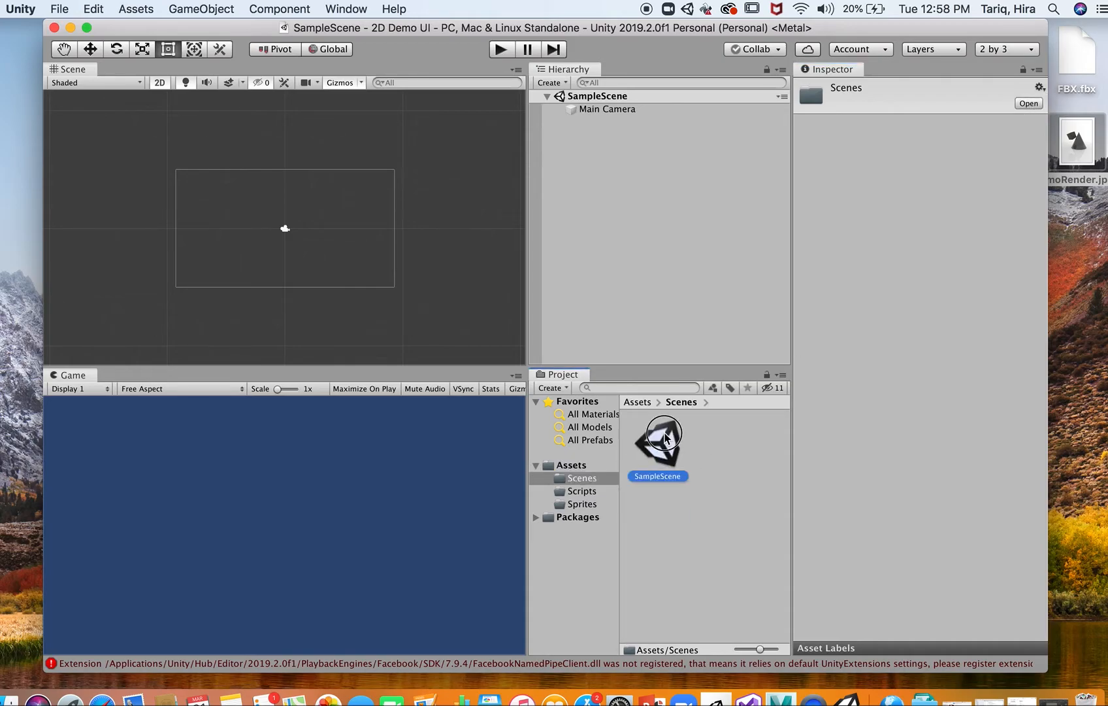
{"action": "left_click", "coordinate": [1031, 105]}
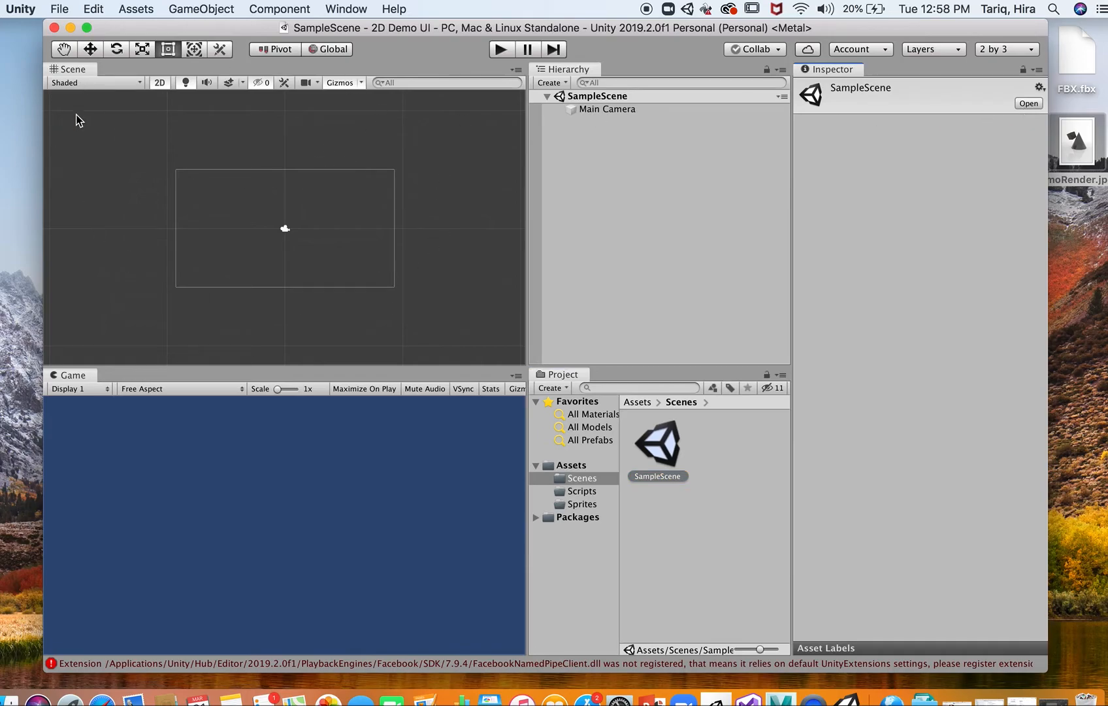
{"action": "left_click", "coordinate": [593, 110]}
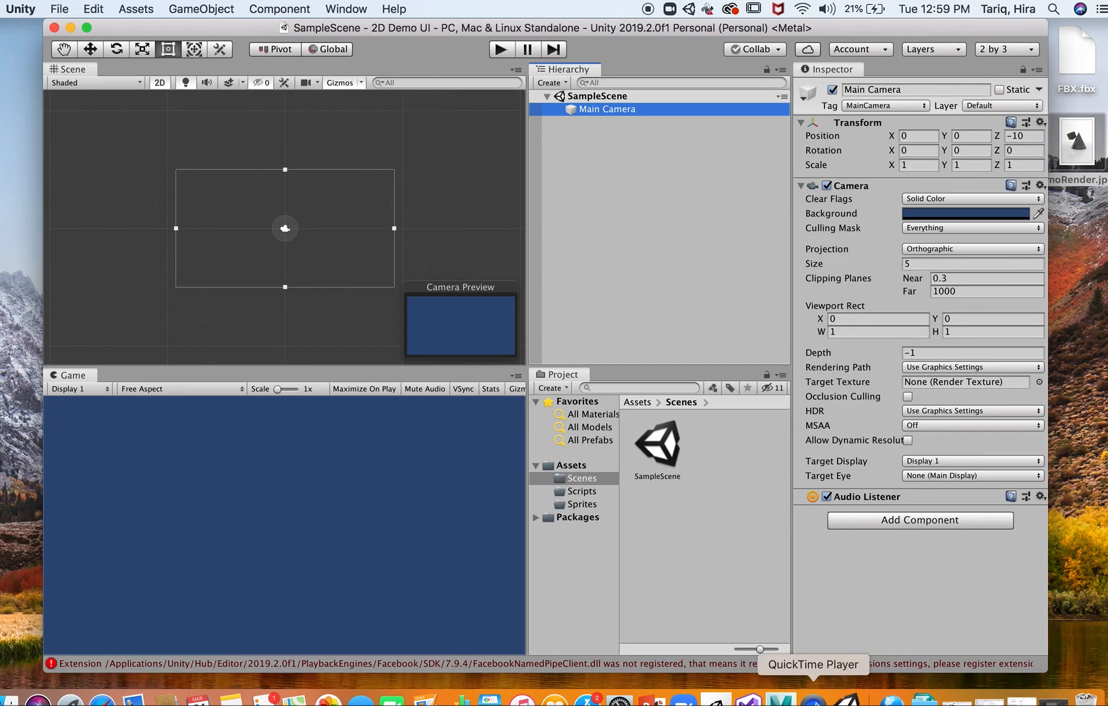
{"action": "right_click", "coordinate": [815, 698]}
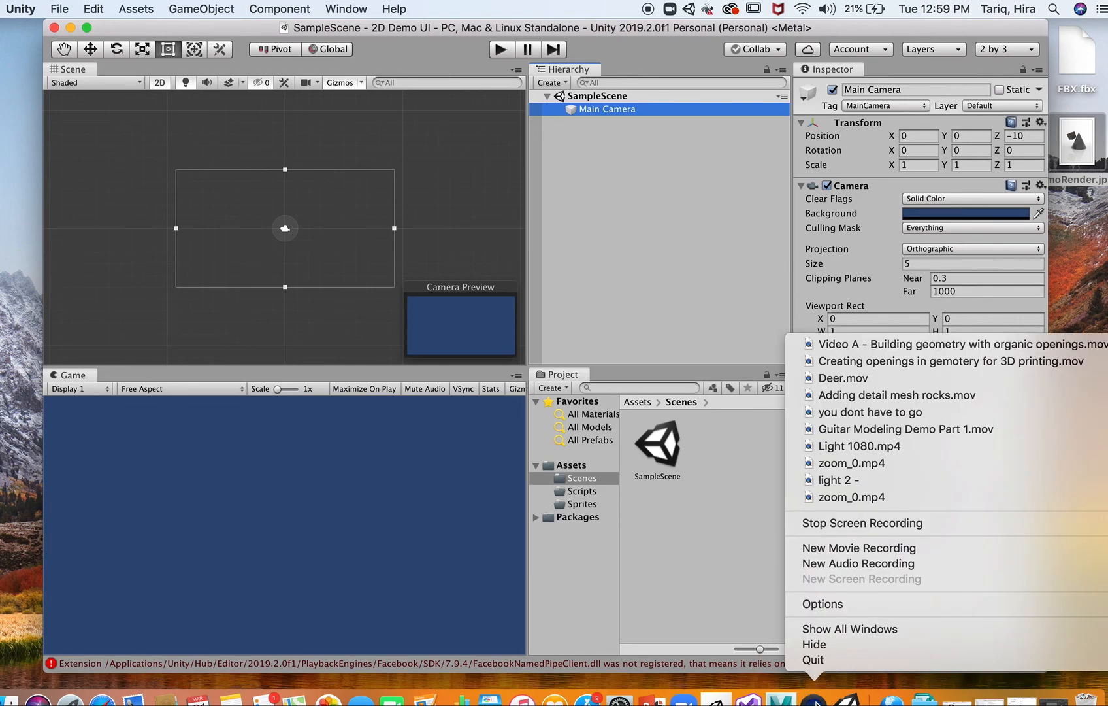